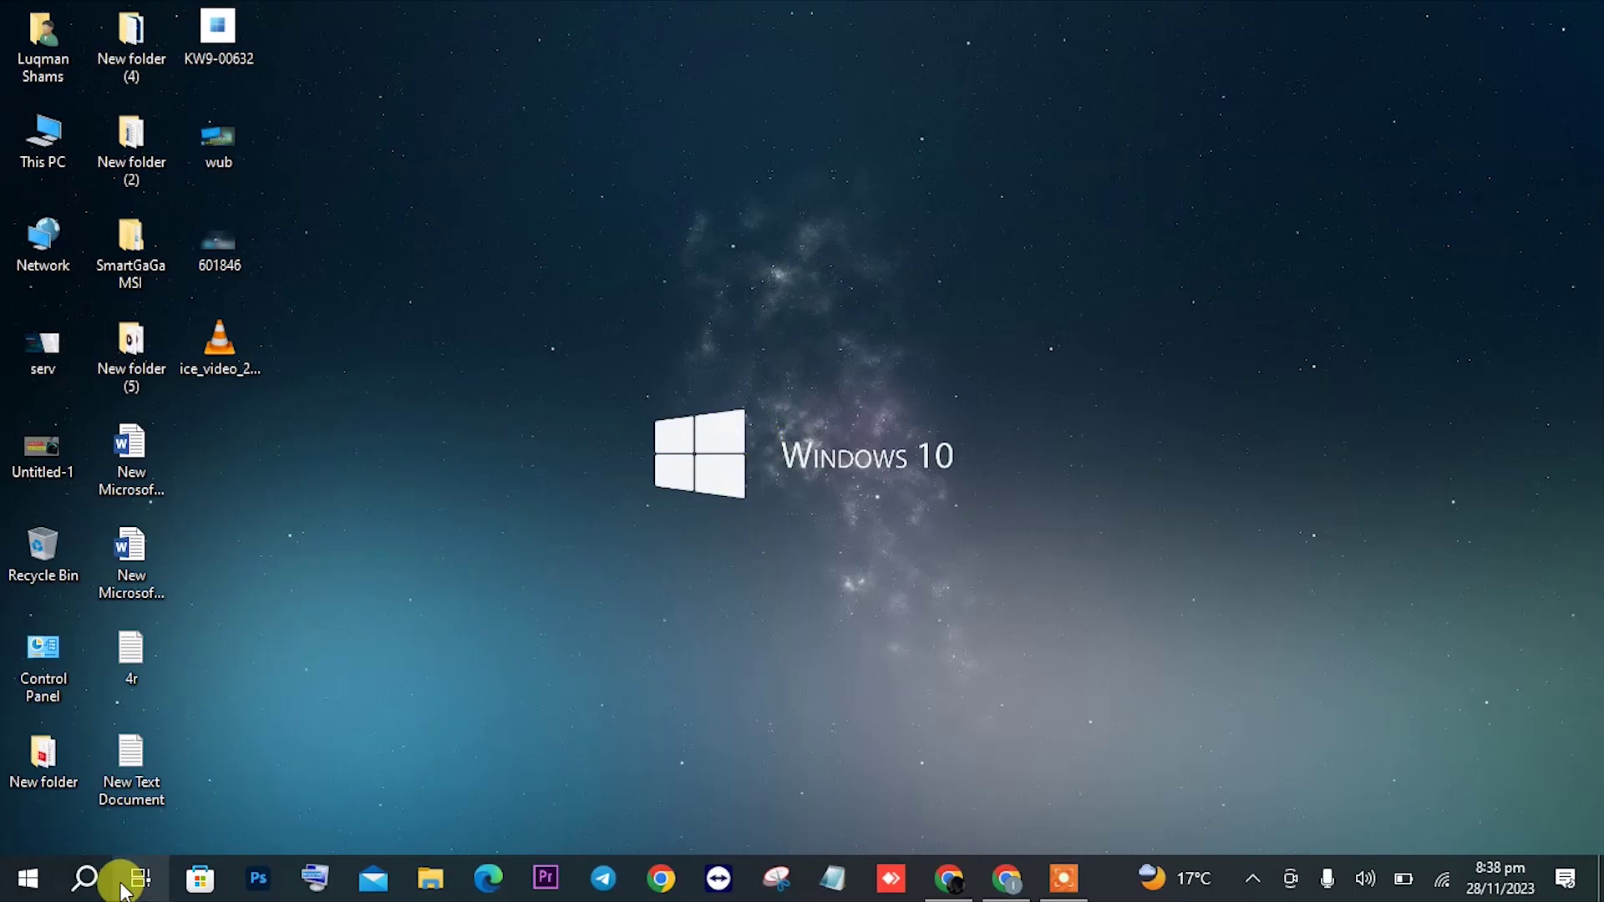
Search for 'disk cleanup', launch it, and choose drive (C:) to scan
{"action": "left_click", "coordinate": [84, 879]}
{"action": "type", "text": "disk"}
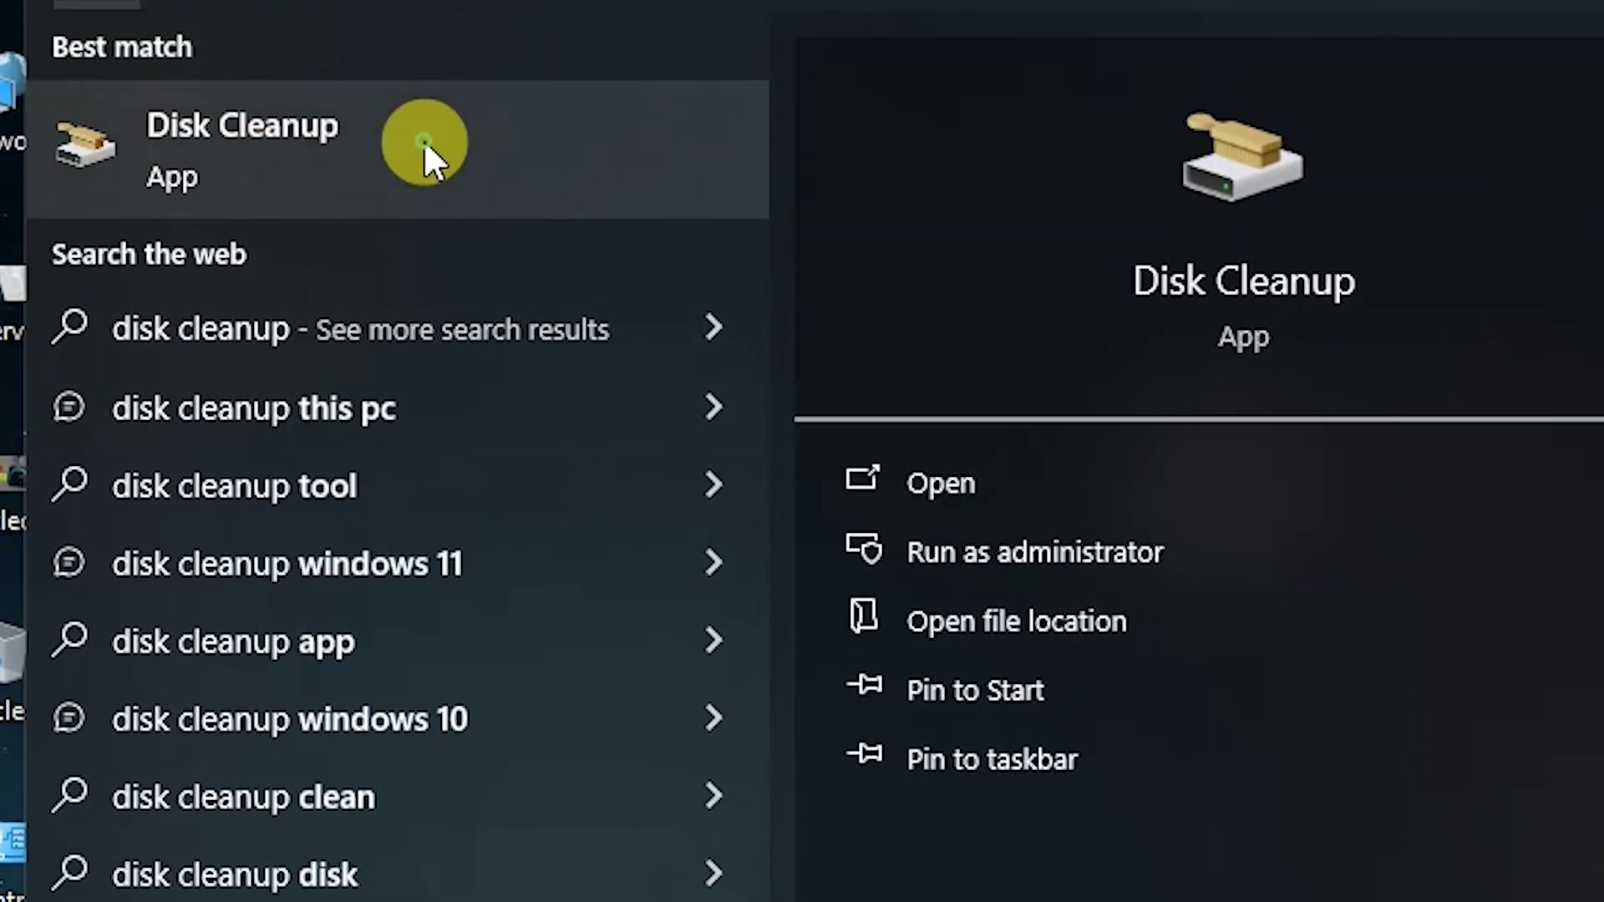
{"action": "left_click", "coordinate": [423, 150]}
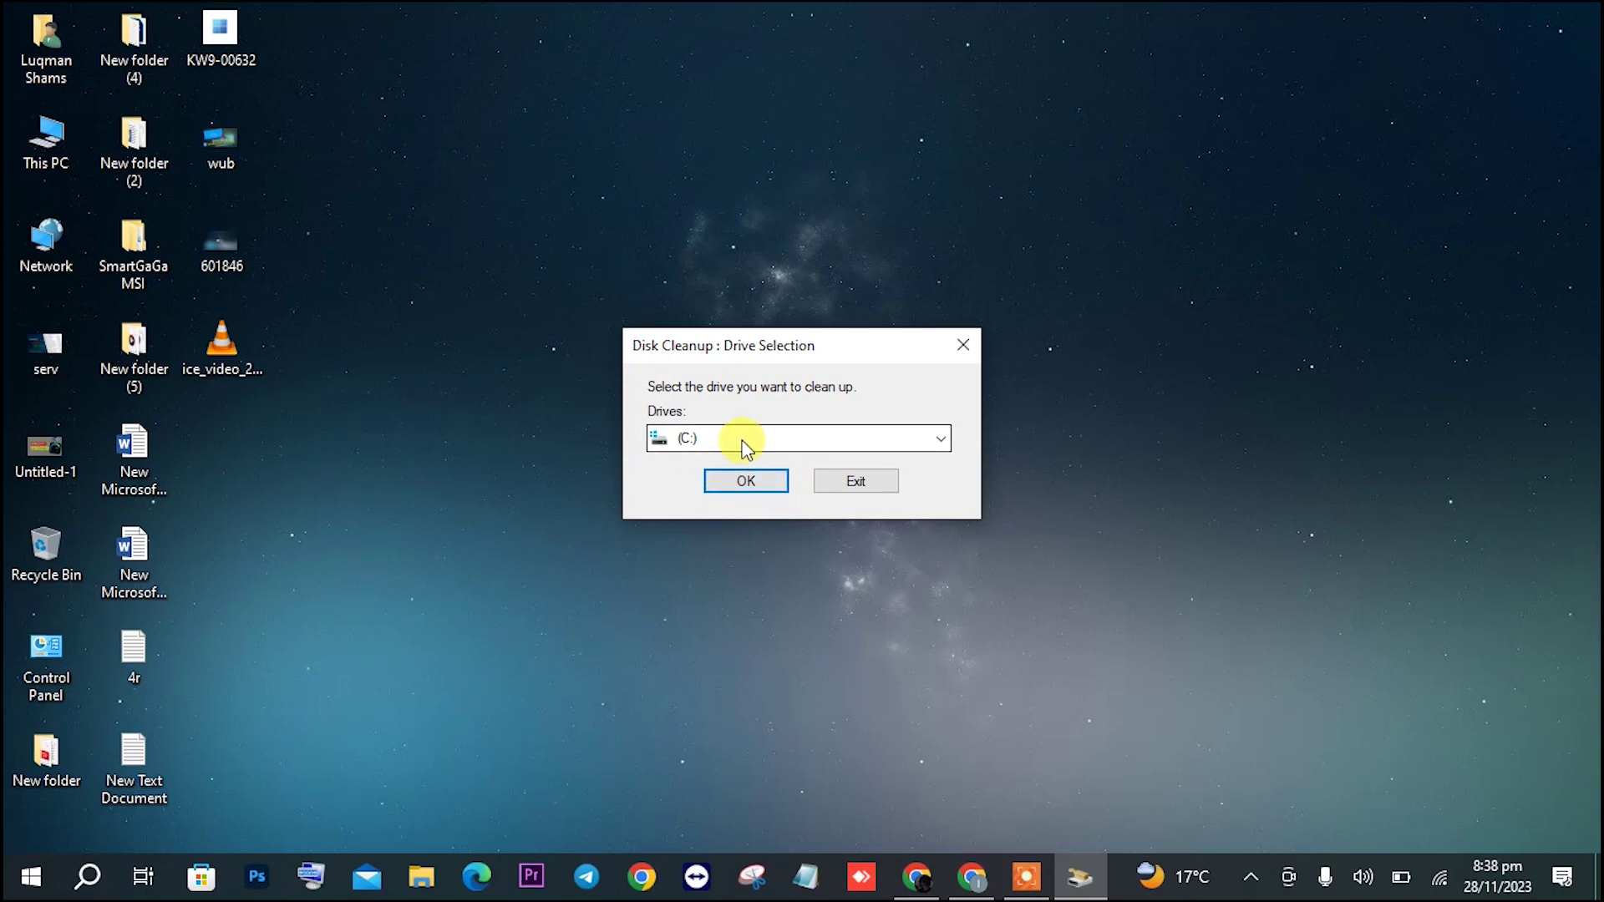
{"action": "left_click", "coordinate": [742, 440]}
{"action": "left_click", "coordinate": [722, 462]}
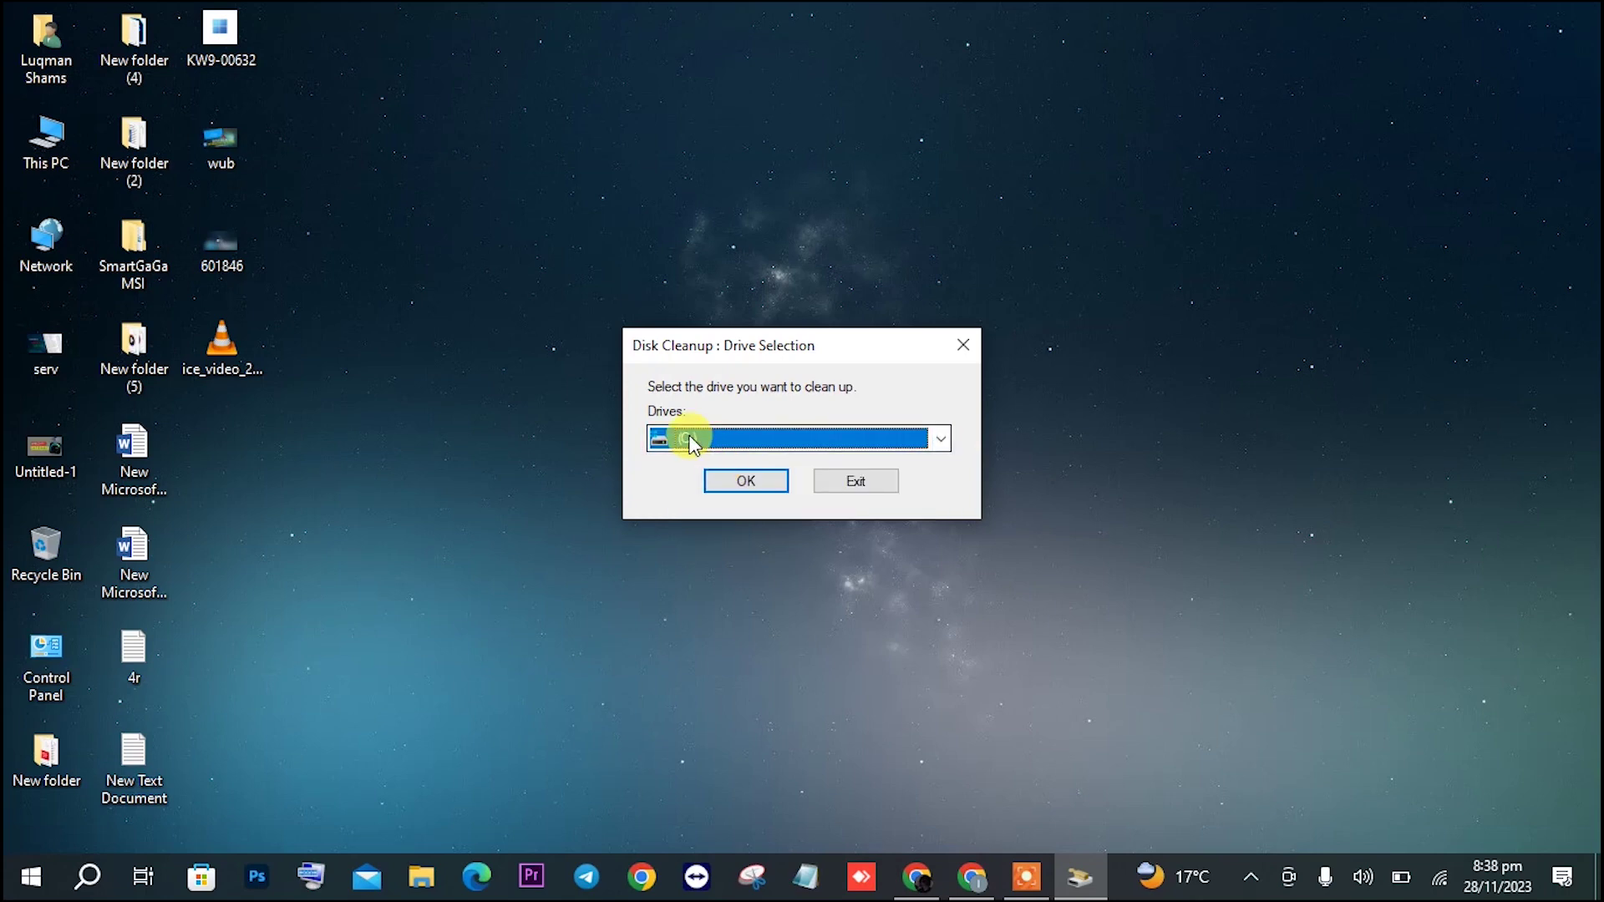
{"action": "left_click", "coordinate": [744, 488]}
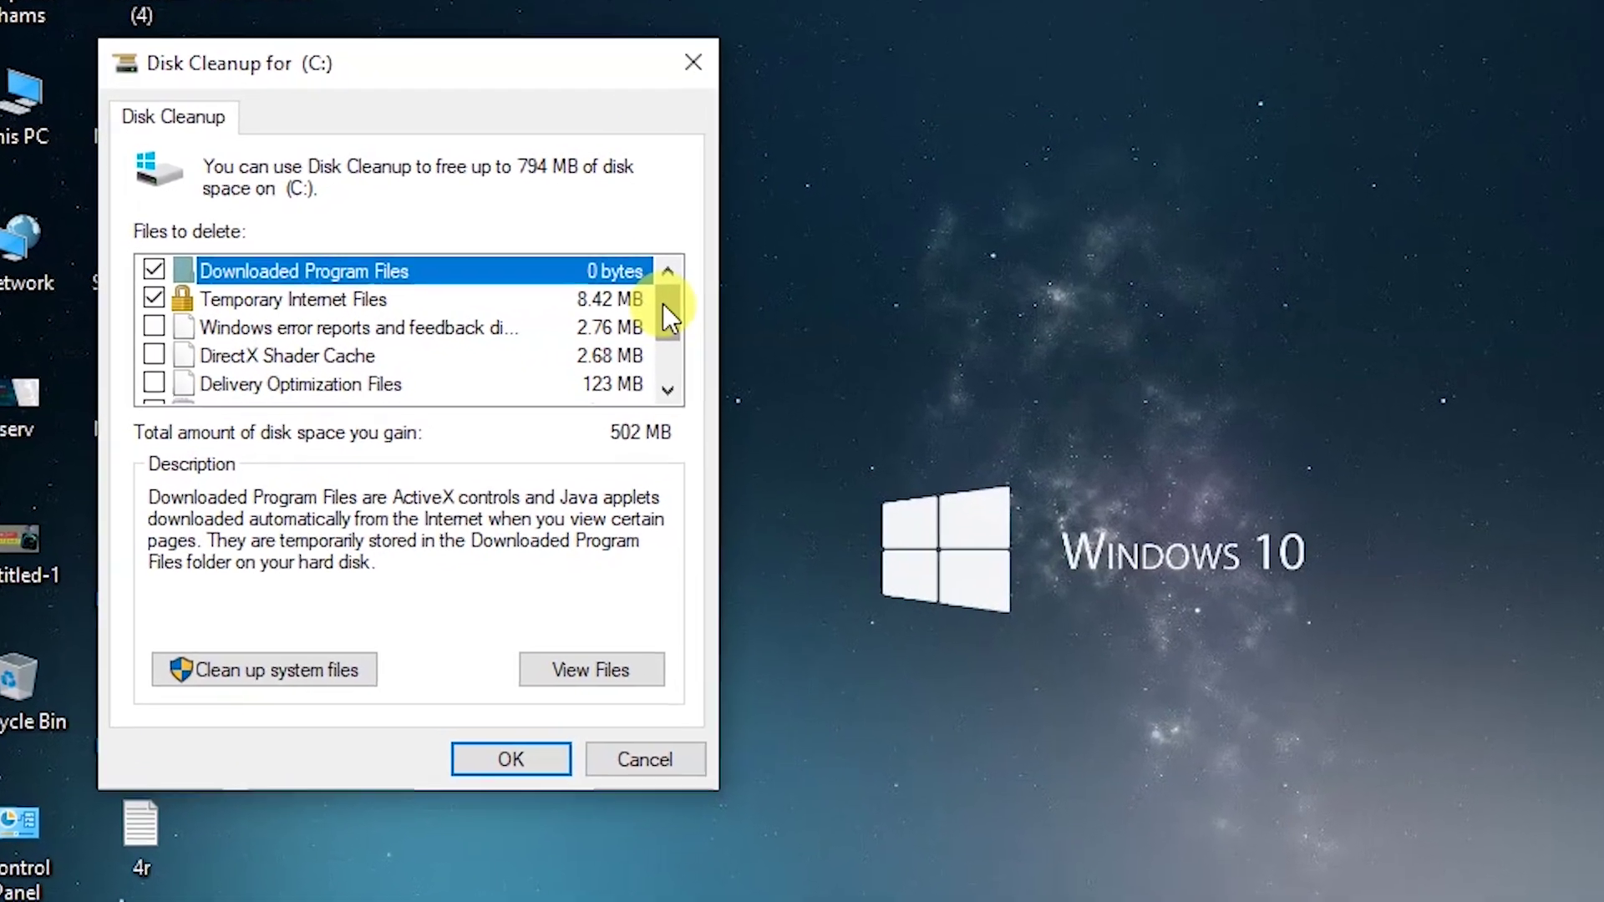
Tick Delivery Optimization Files, Recycle Bin and Temporary files, then confirm deleting them
{"action": "left_click_drag", "start_coordinate": [501, 286], "coordinate": [507, 294]}
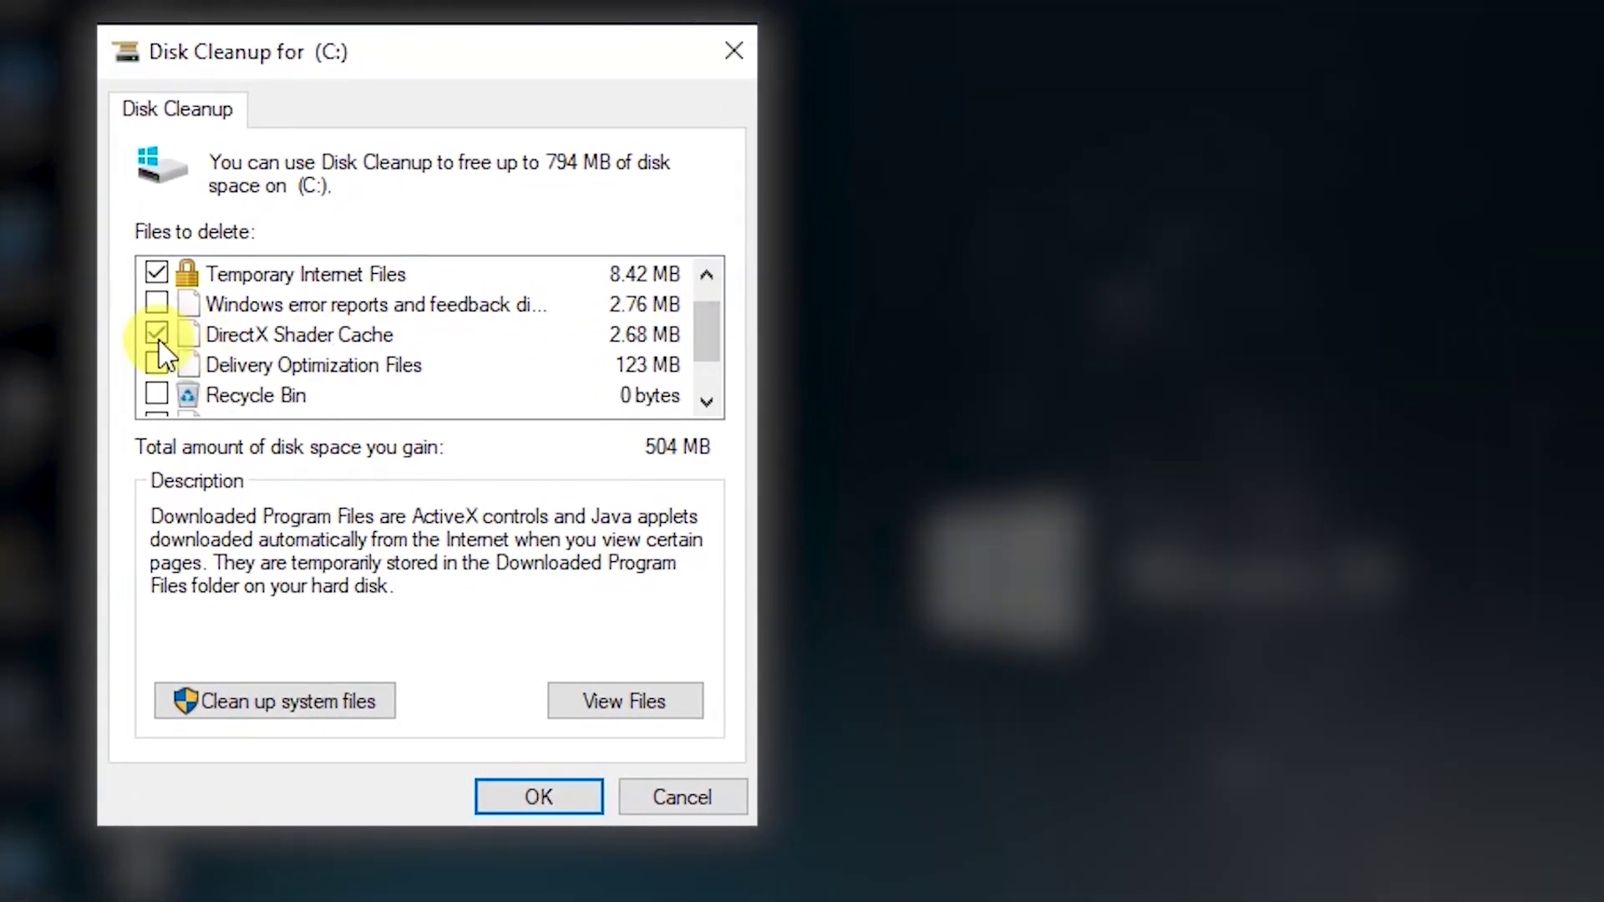
{"action": "left_click", "coordinate": [157, 364]}
{"action": "left_click", "coordinate": [157, 394]}
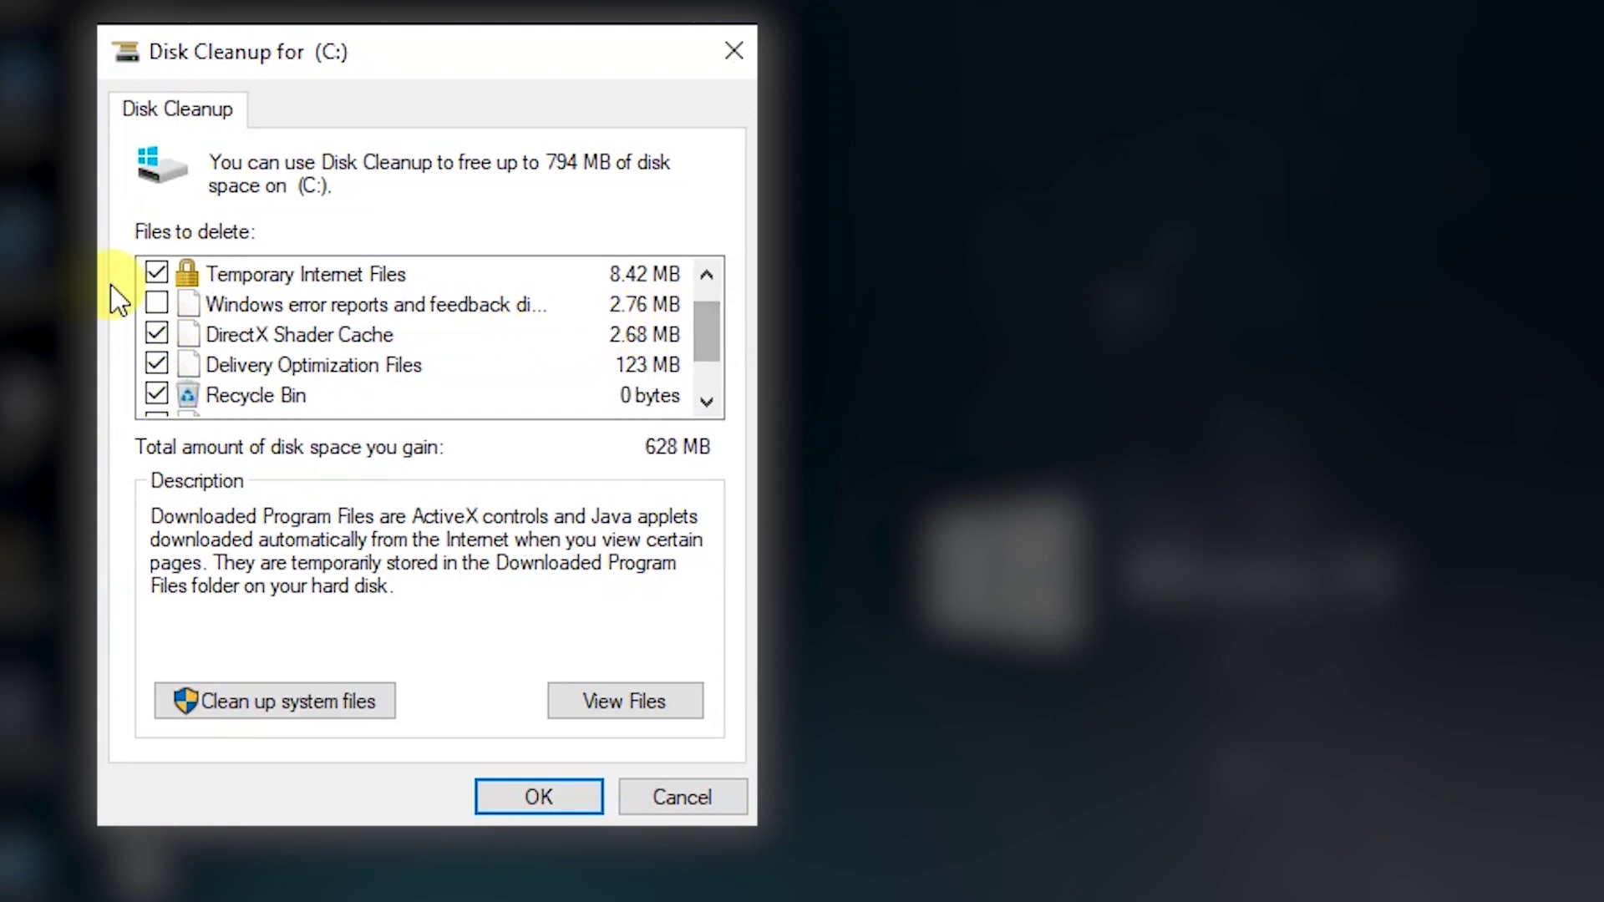
{"action": "left_click_drag", "start_coordinate": [696, 330], "coordinate": [705, 349]}
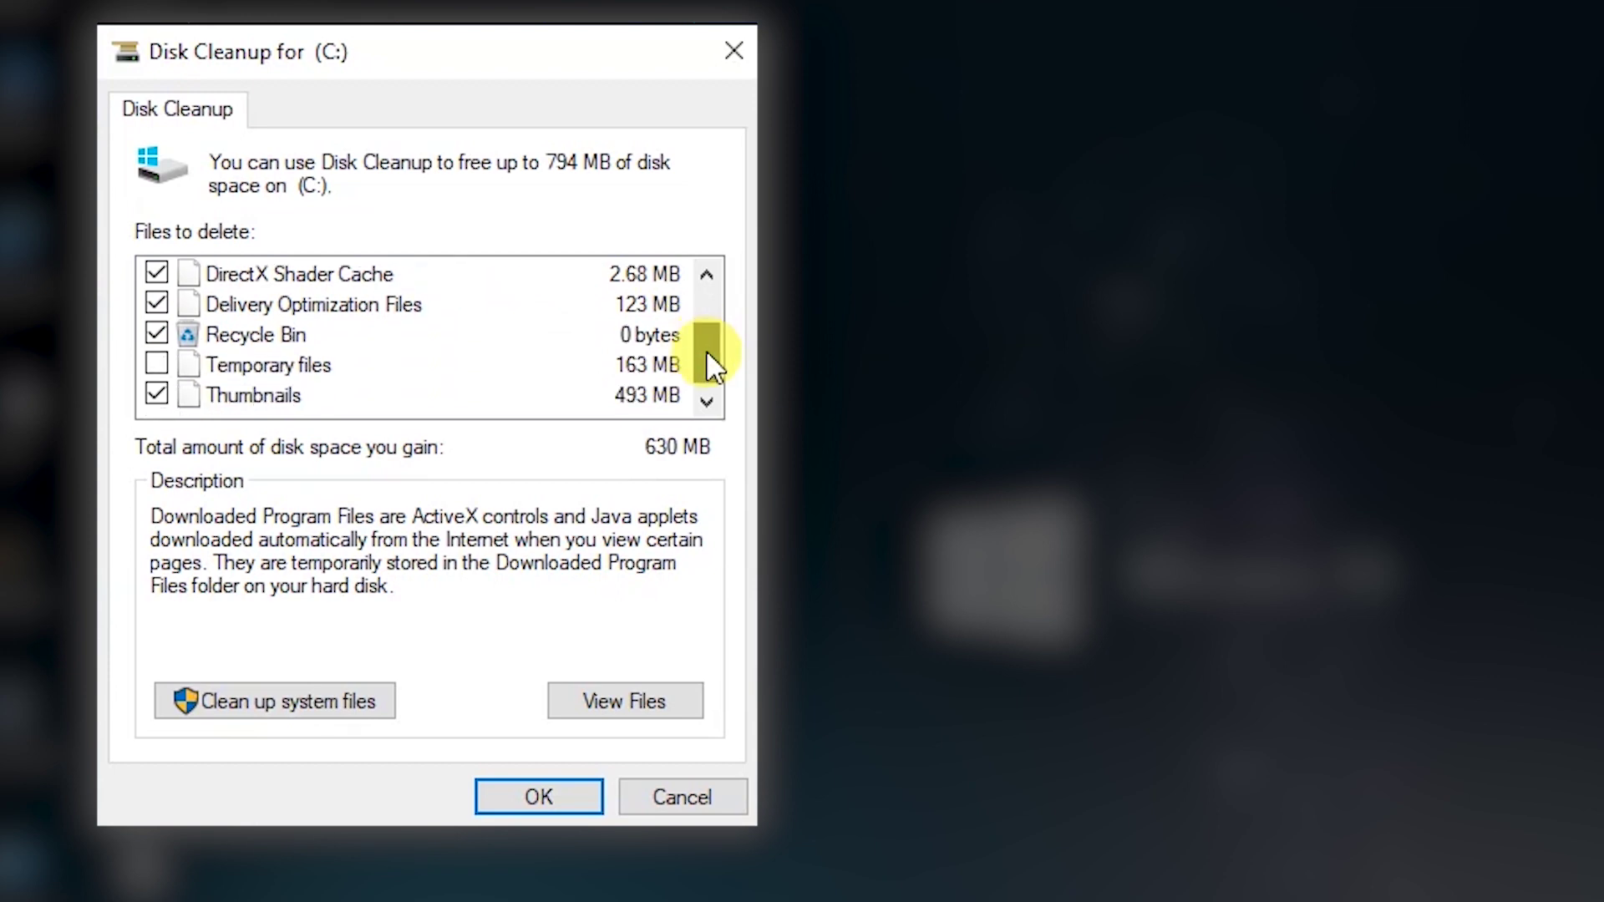
{"action": "left_click", "coordinate": [171, 367]}
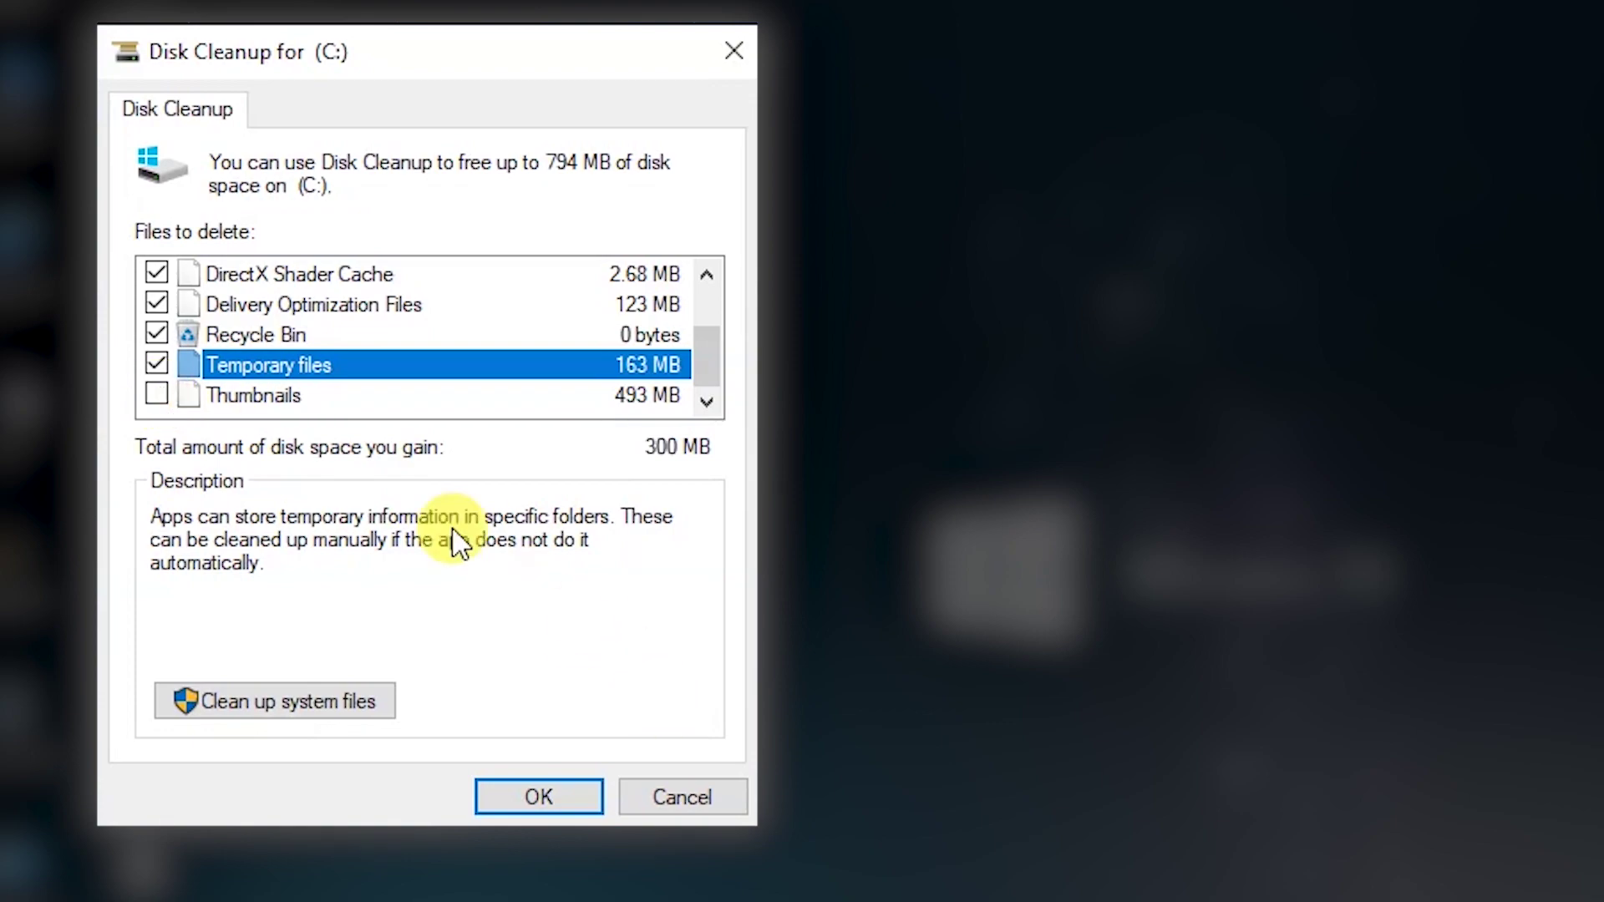
{"action": "left_click_drag", "start_coordinate": [711, 359], "coordinate": [715, 319]}
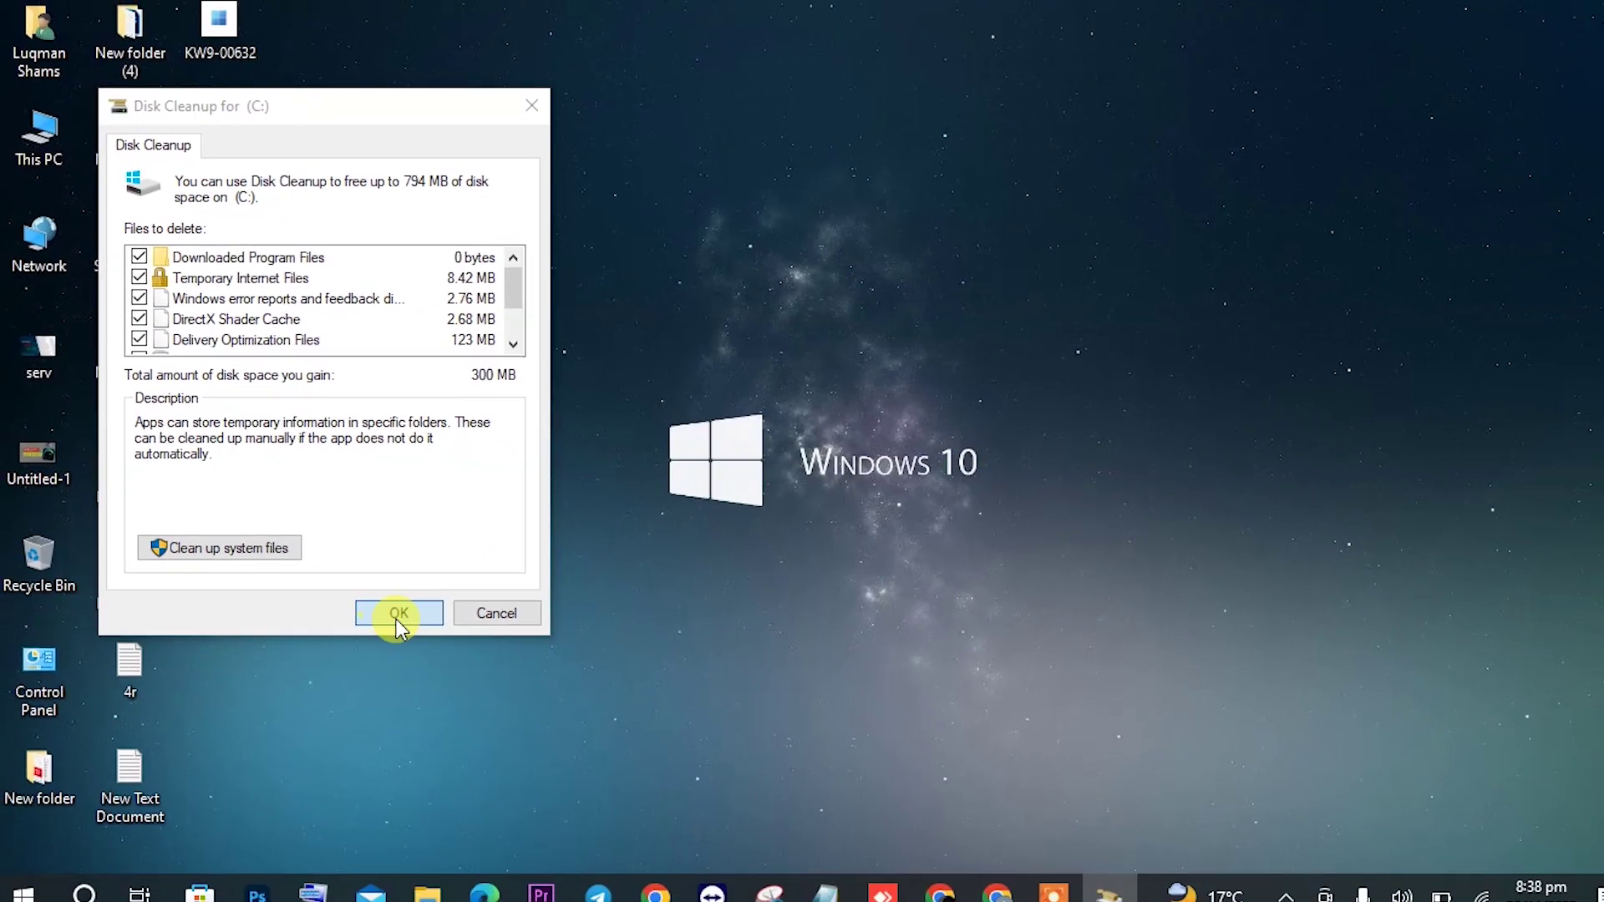
{"action": "left_click", "coordinate": [457, 695]}
{"action": "left_click", "coordinate": [863, 461]}
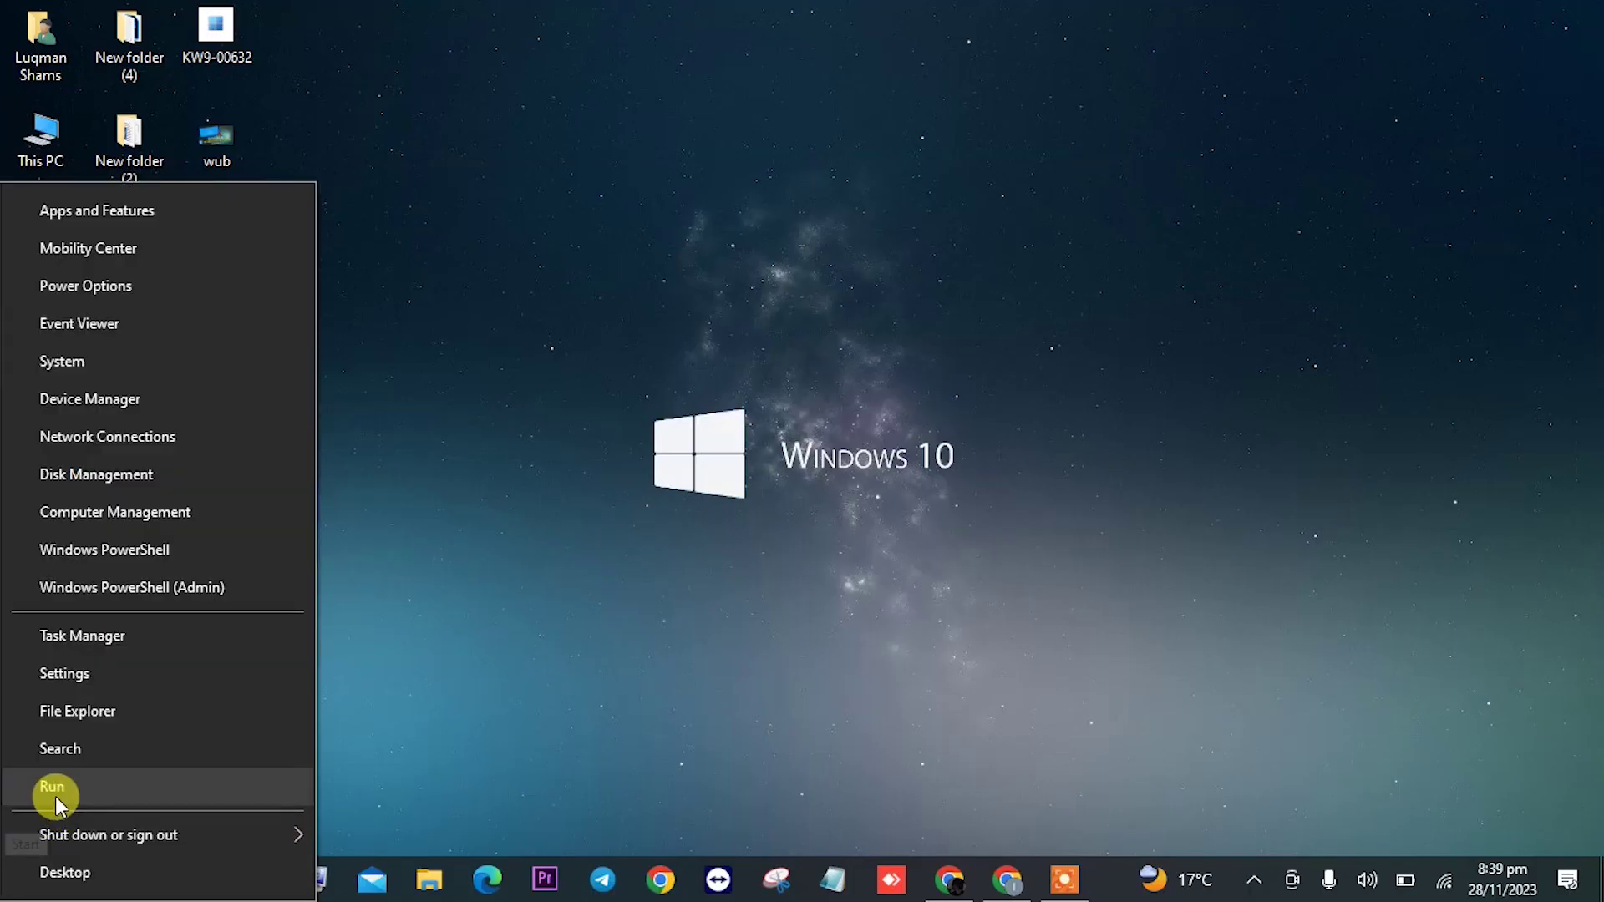
Run the command 'mrt' from the Run box to start the removal tool
{"action": "left_click", "coordinate": [55, 792]}
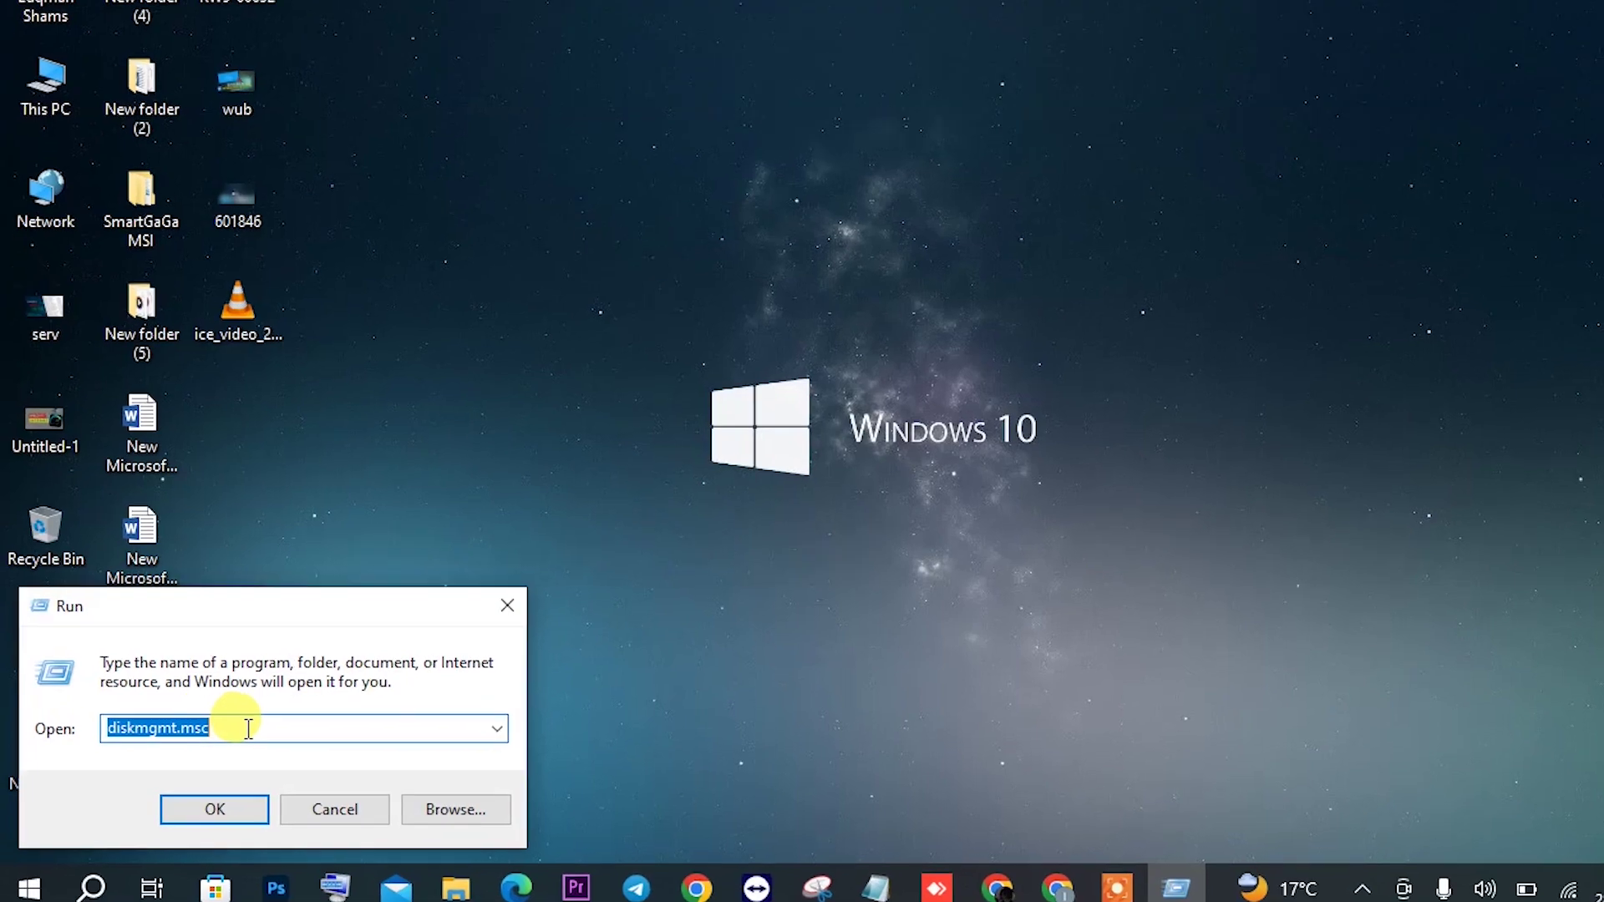
{"action": "key", "text": "BackSpace"}
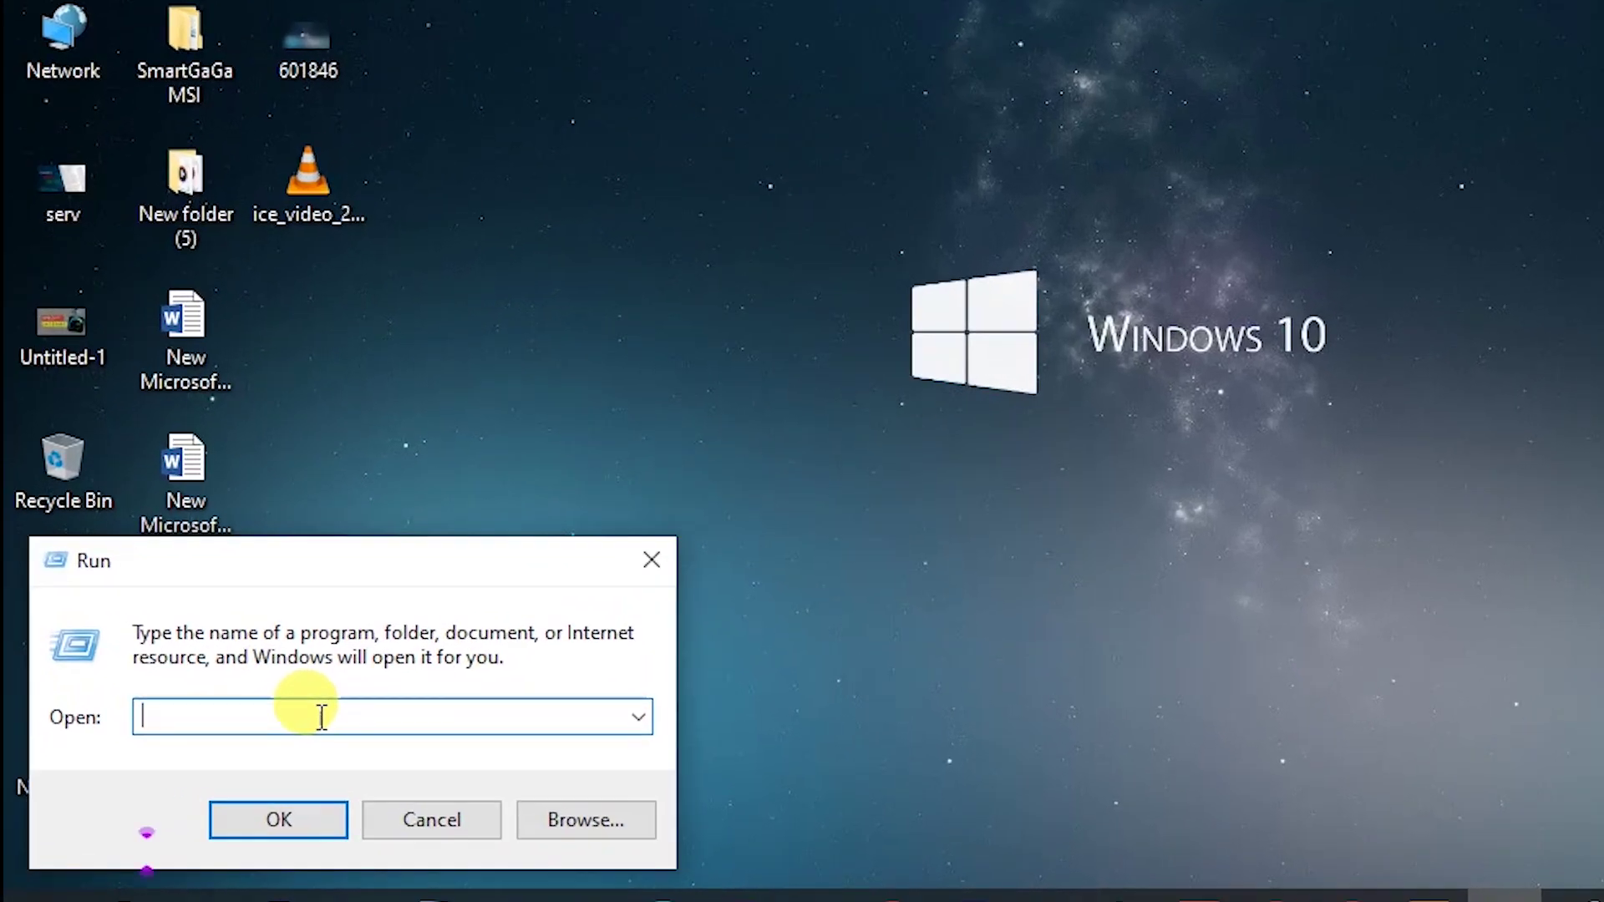
{"action": "type", "text": "mrt"}
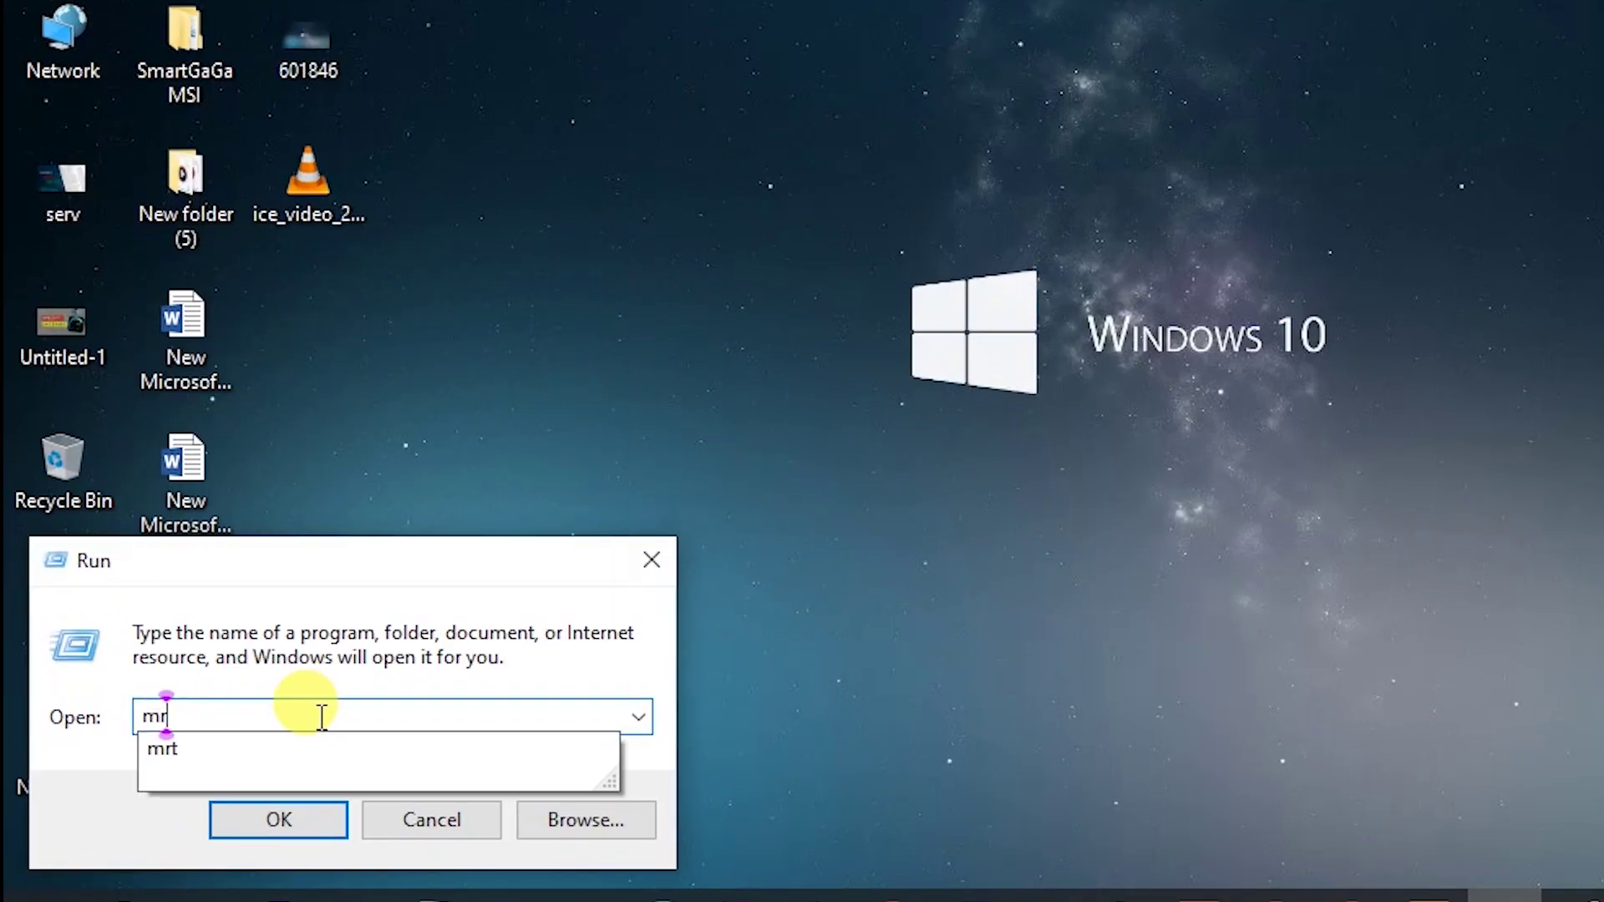
{"action": "left_click", "coordinate": [306, 810]}
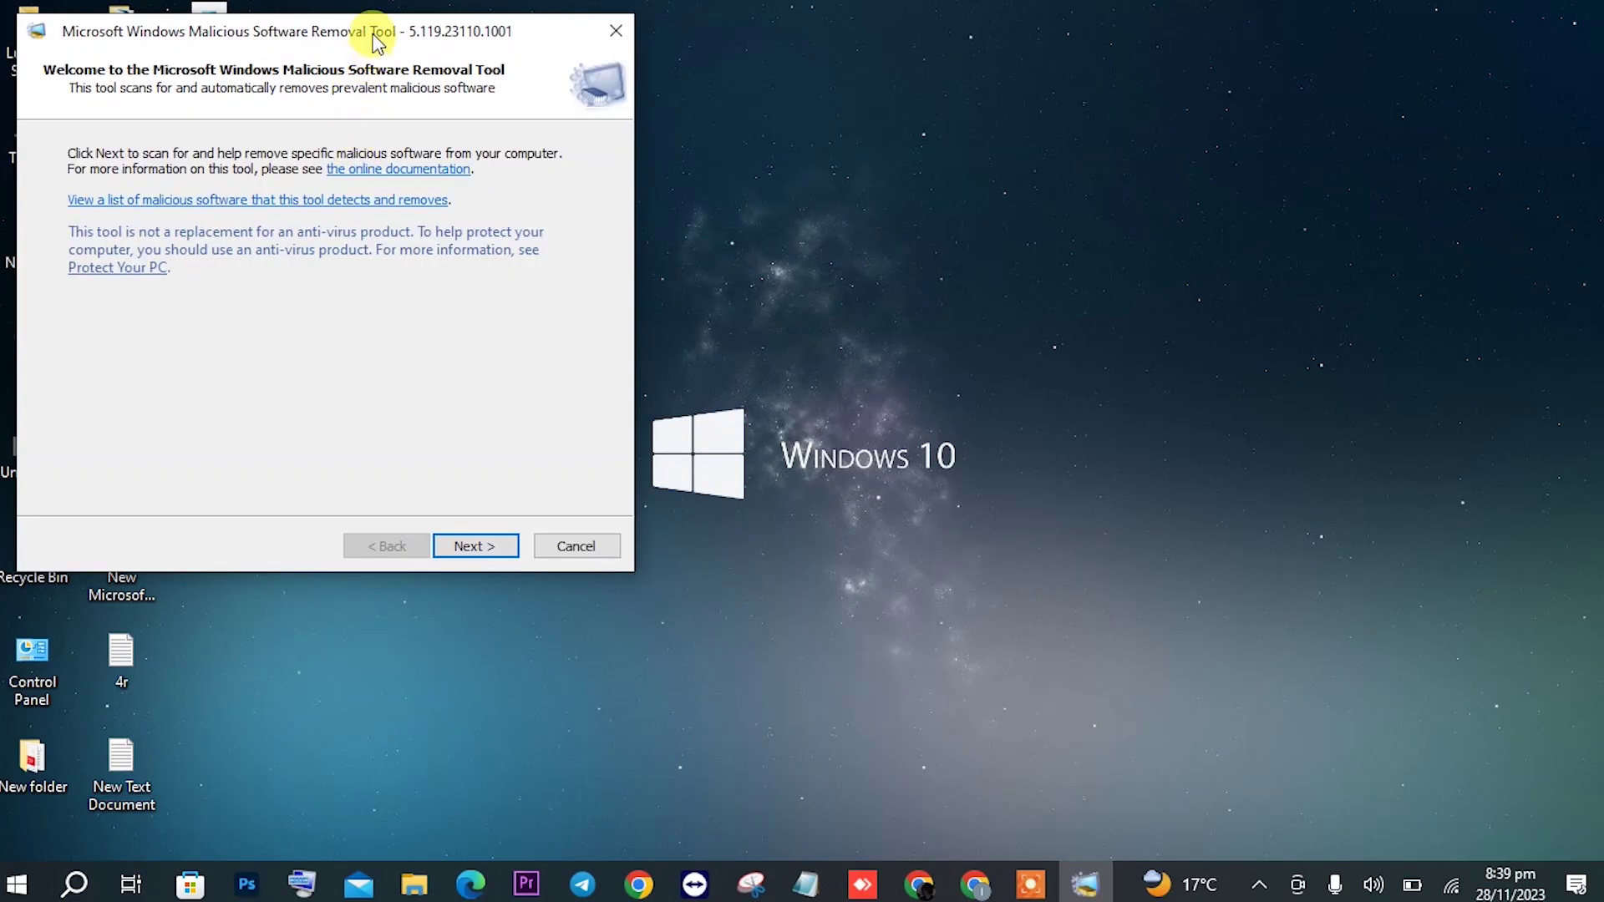
Centre the MRT window and proceed with the Full scan option to begin scanning
{"action": "left_click_drag", "start_coordinate": [376, 42], "coordinate": [718, 107]}
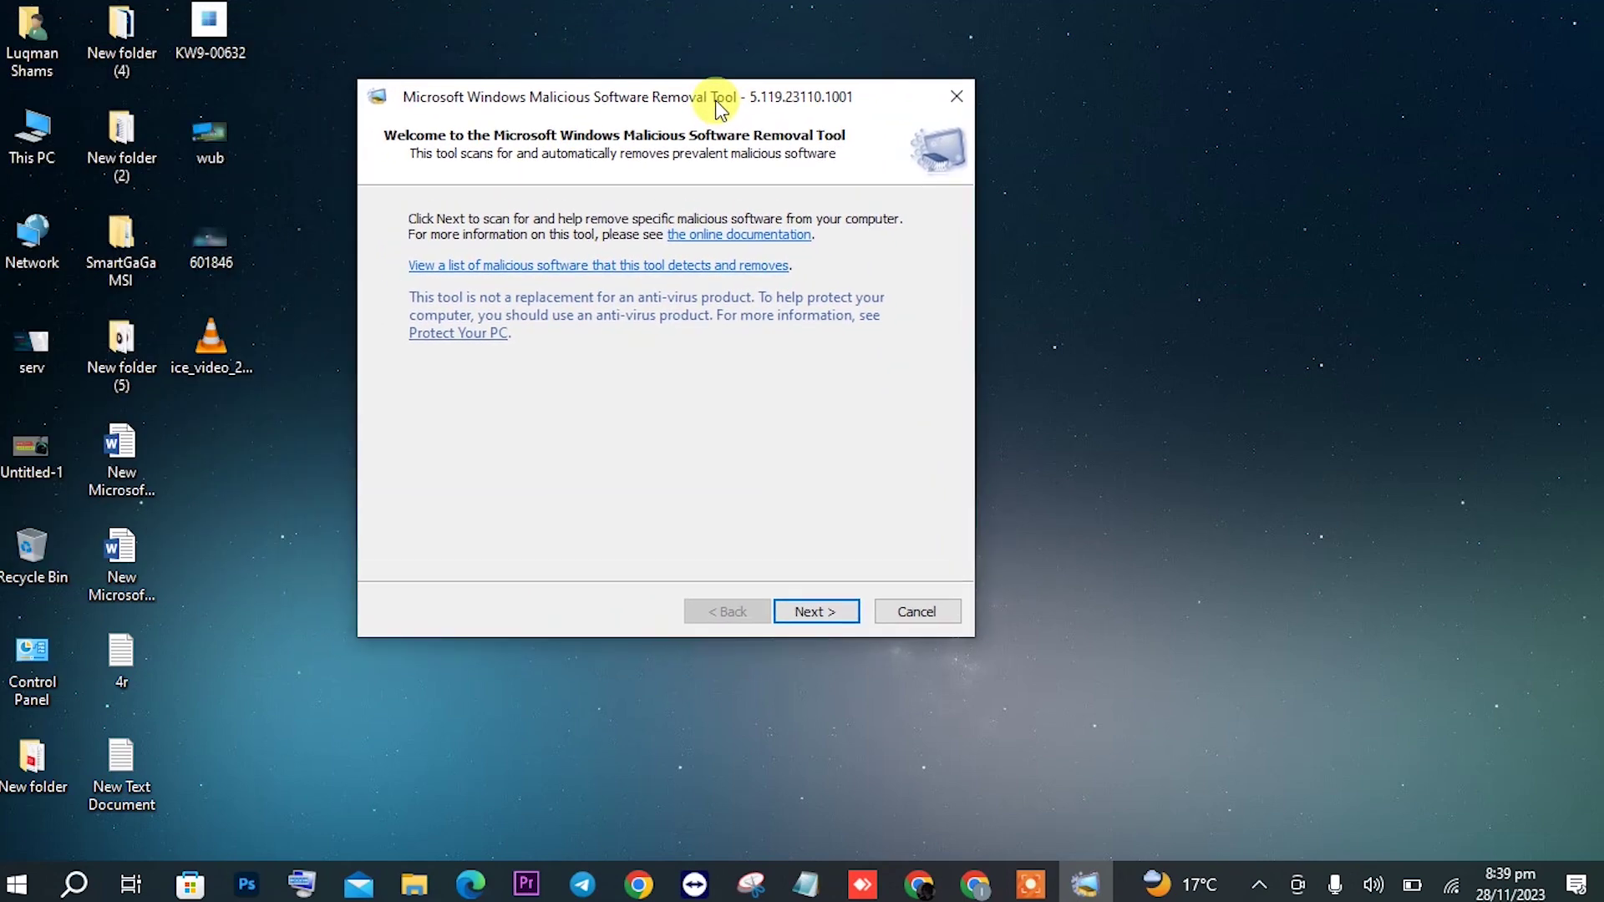
{"action": "left_click", "coordinate": [815, 612]}
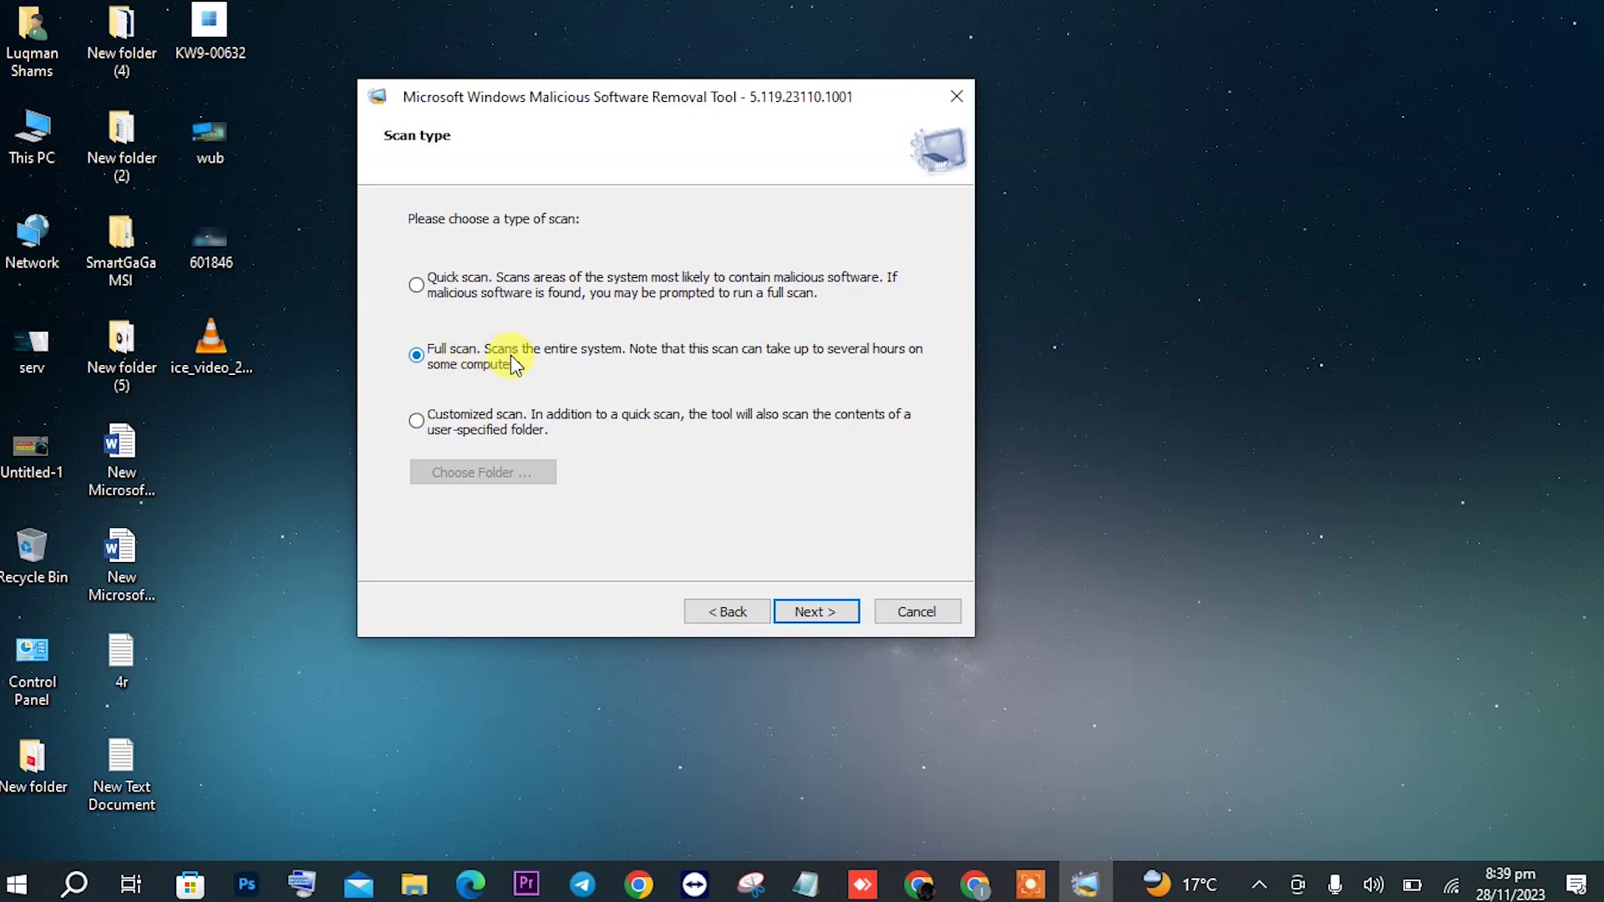
{"action": "left_click", "coordinate": [818, 613]}
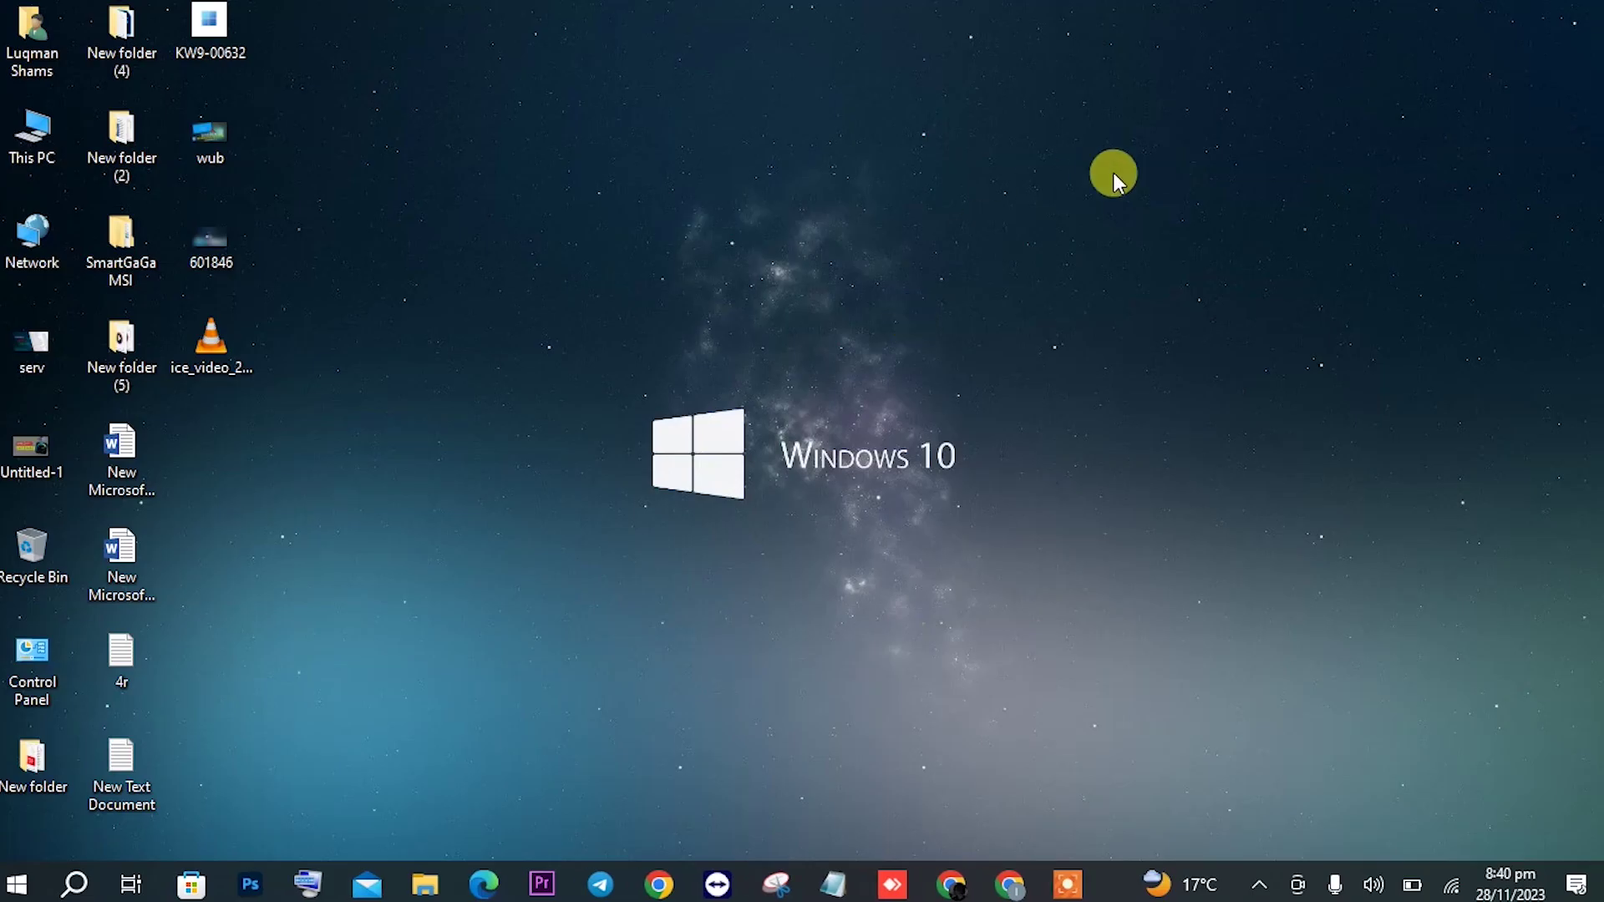
Browse from This PC to C:\Windows\SoftwareDistribution\Download in File Explorer
{"action": "left_click", "coordinate": [40, 141]}
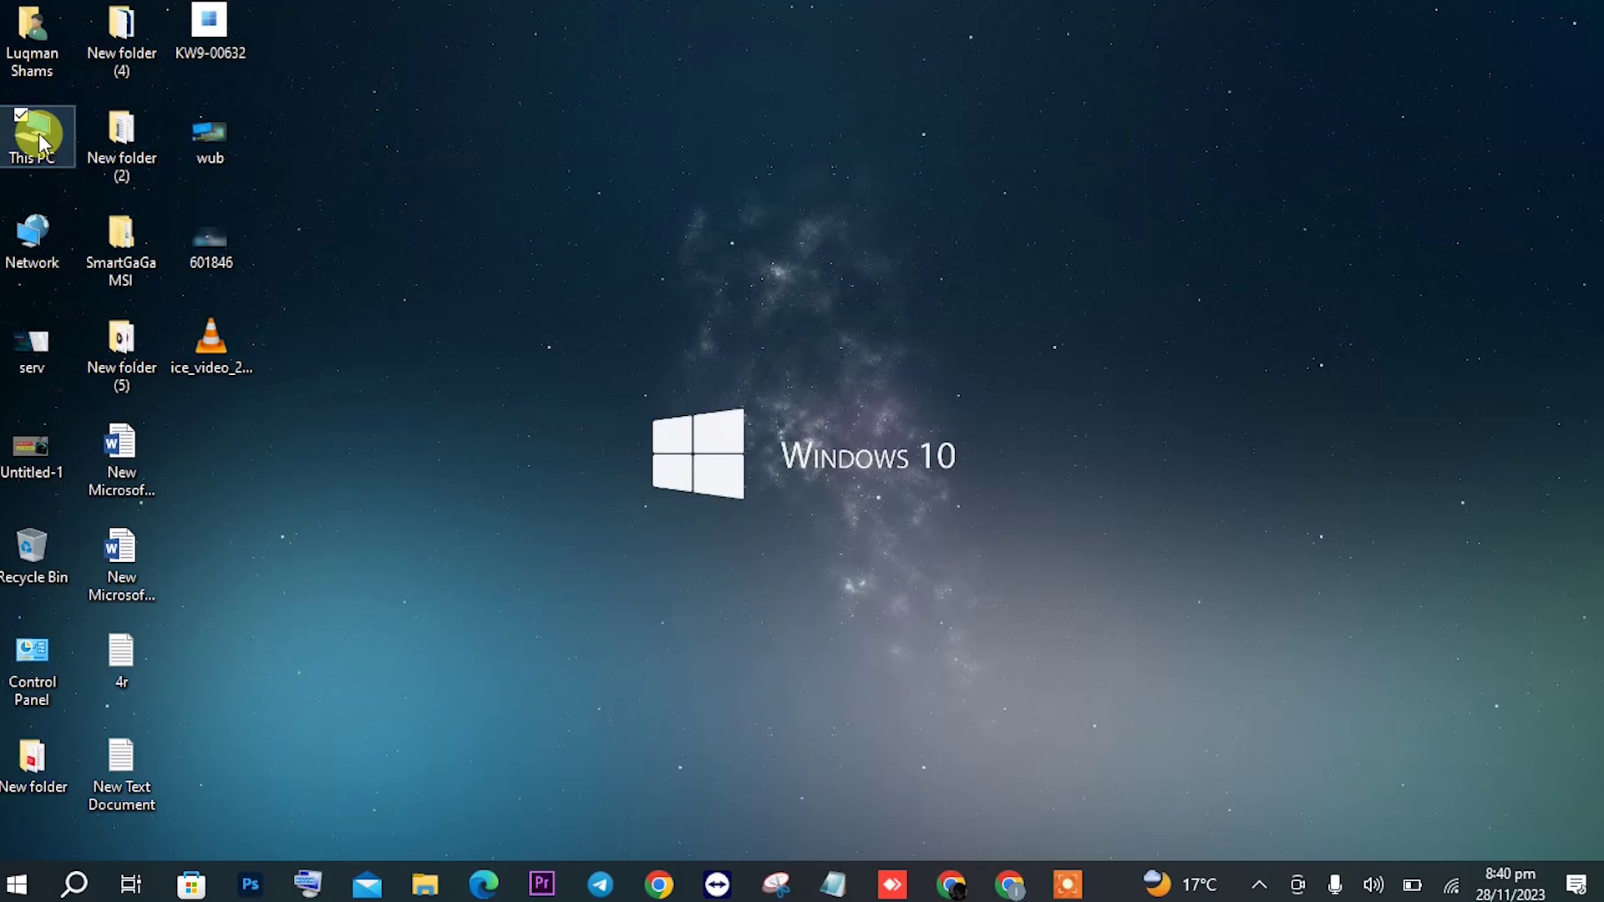
{"action": "double_click", "coordinate": [40, 140]}
{"action": "left_click", "coordinate": [394, 331]}
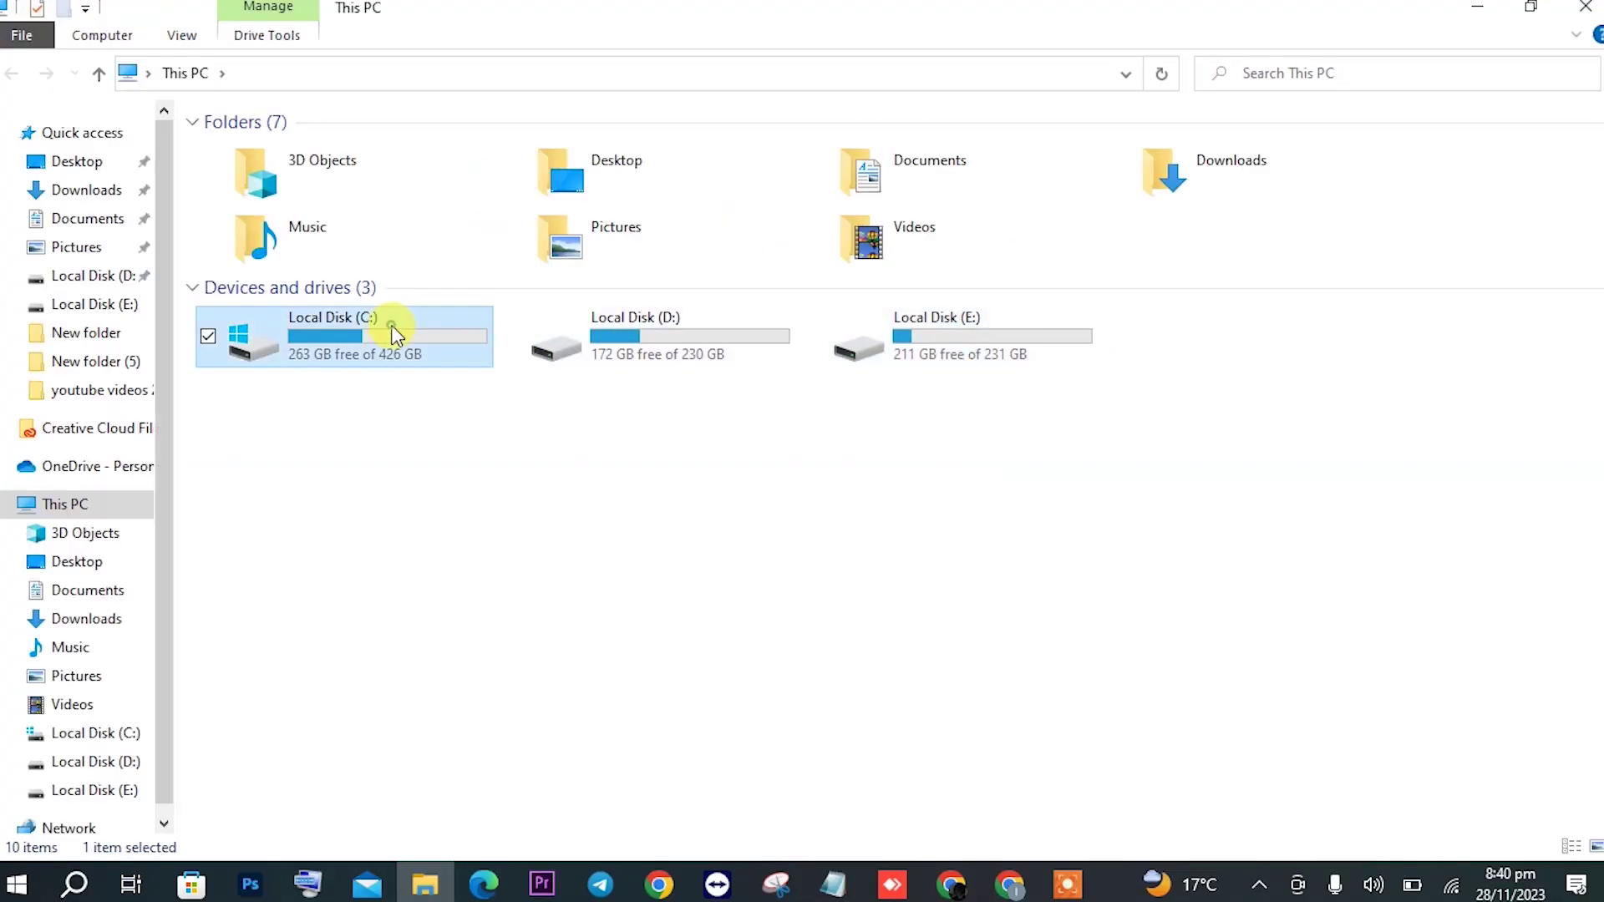
{"action": "double_click", "coordinate": [394, 331]}
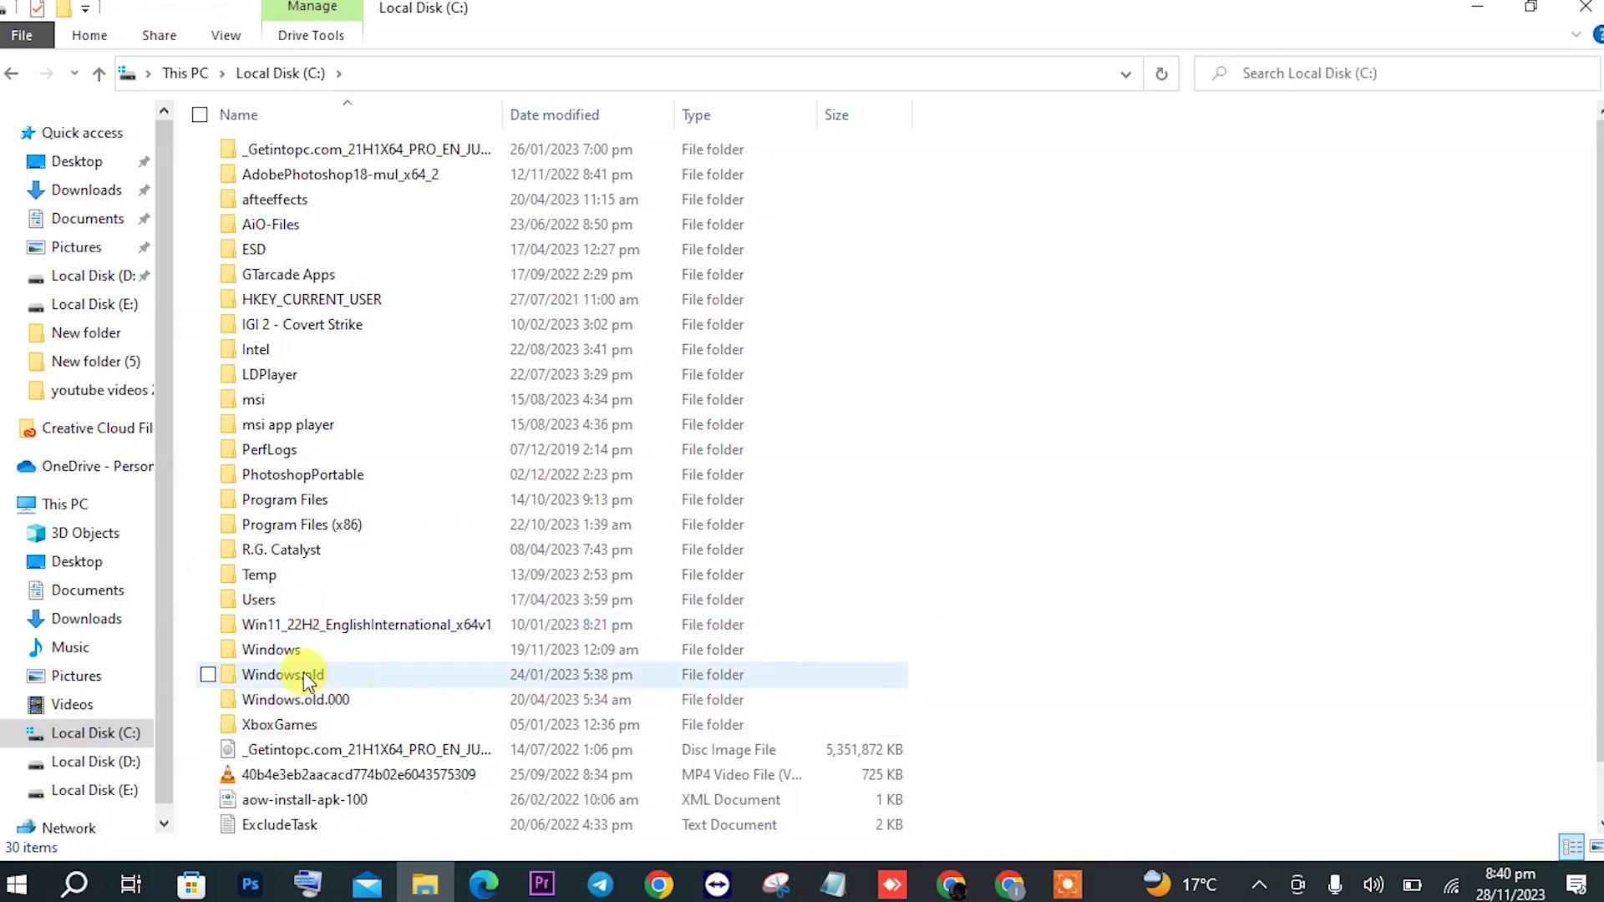
{"action": "double_click", "coordinate": [301, 650]}
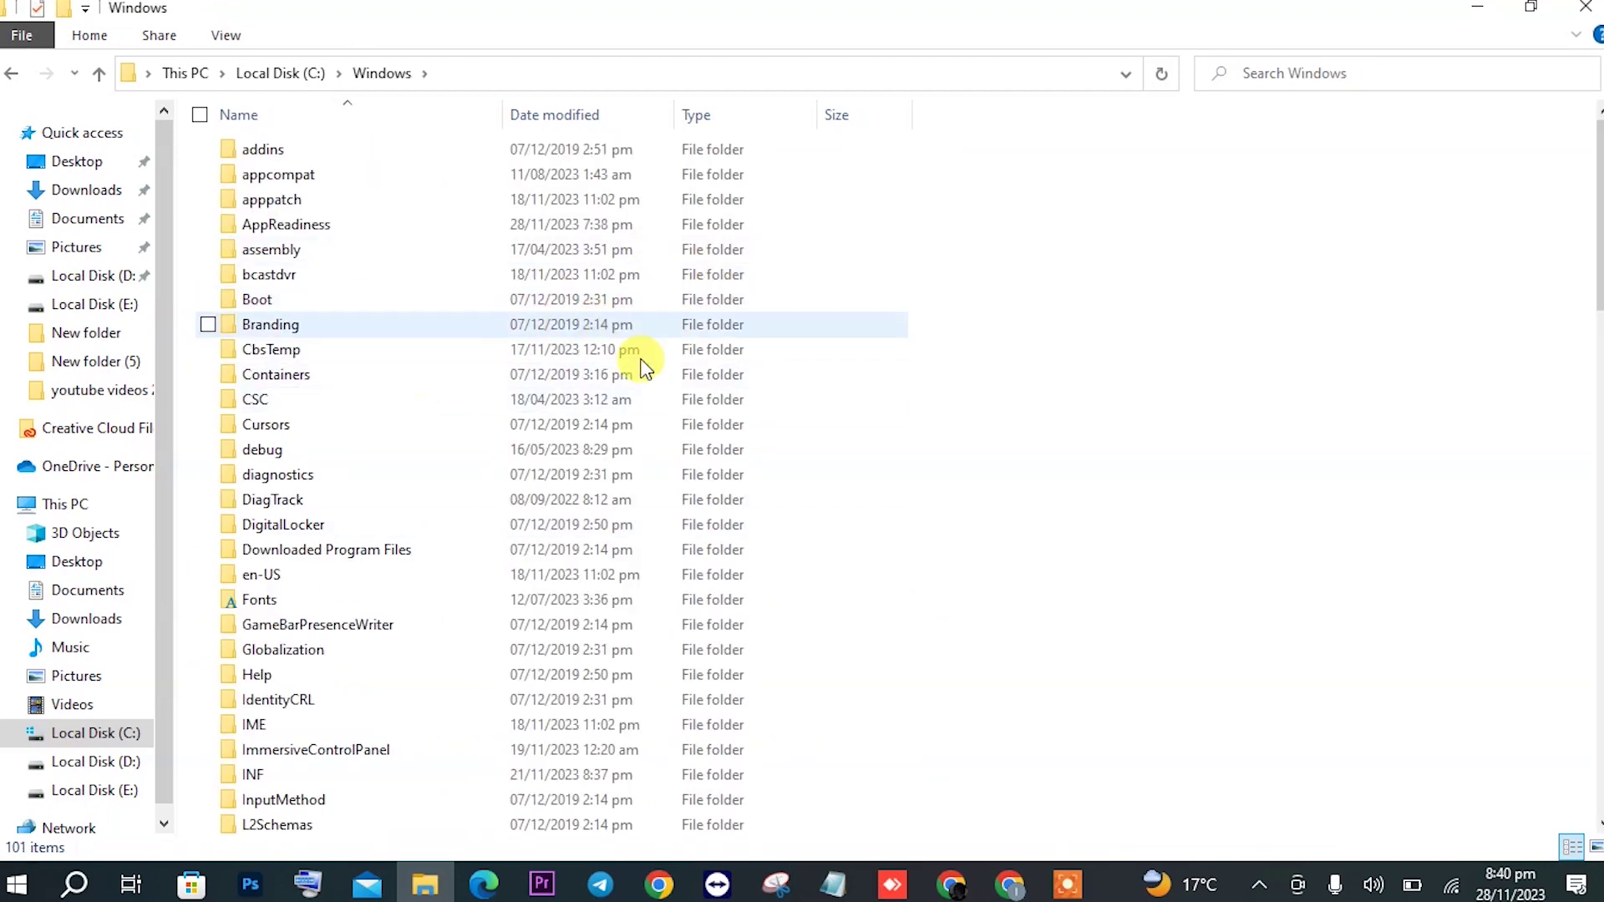
{"action": "left_click_drag", "start_coordinate": [1598, 251], "coordinate": [1598, 502]}
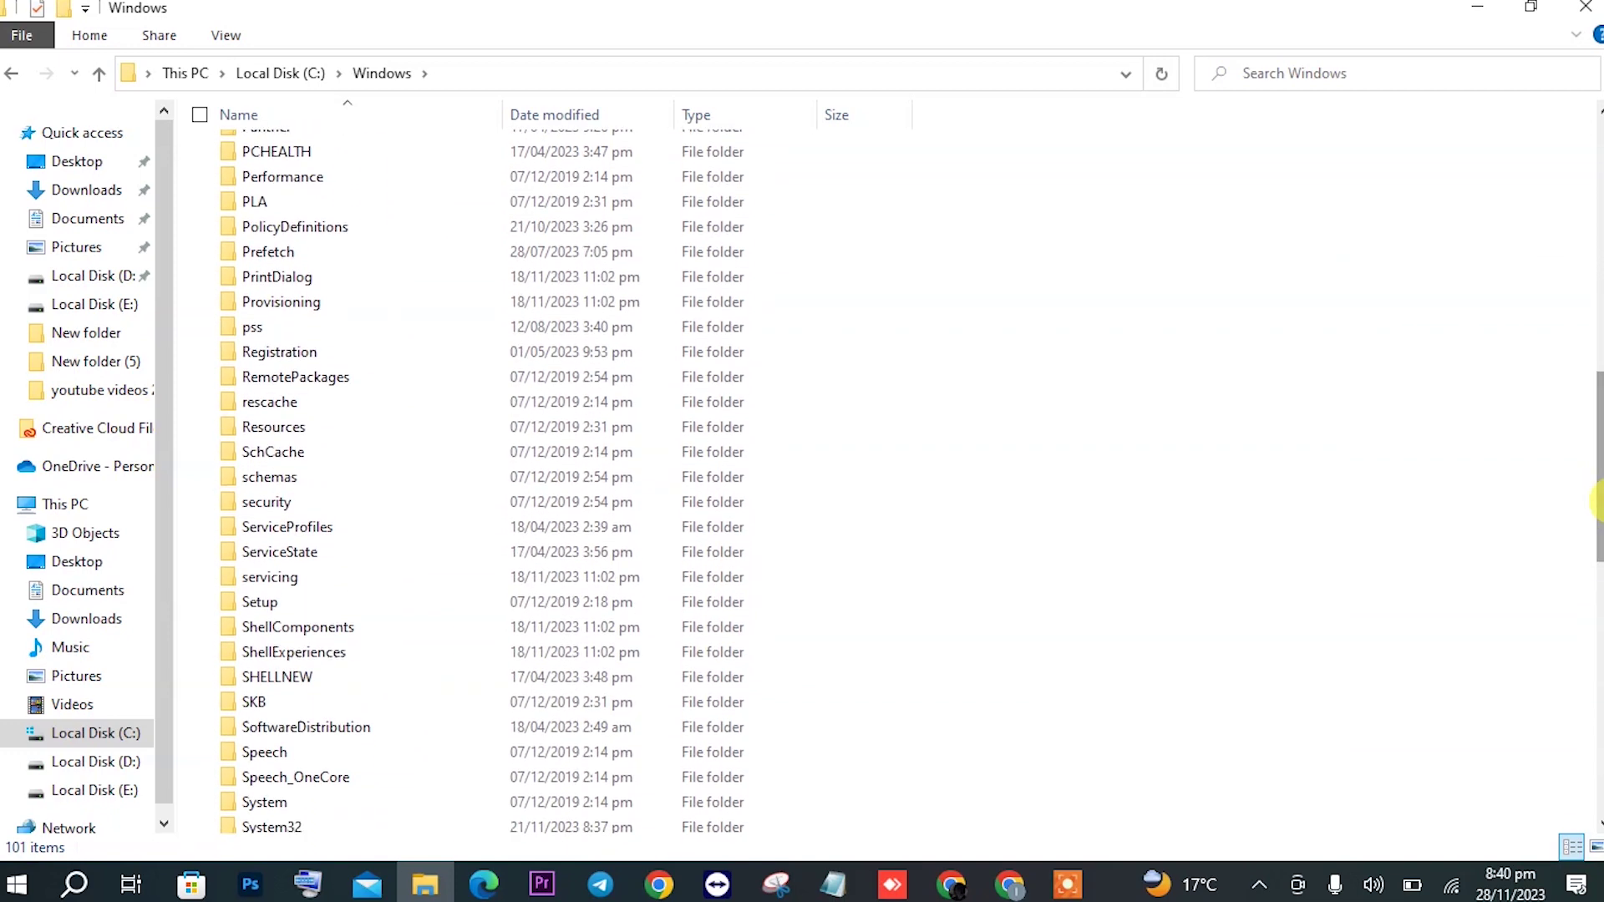
{"action": "double_click", "coordinate": [376, 729]}
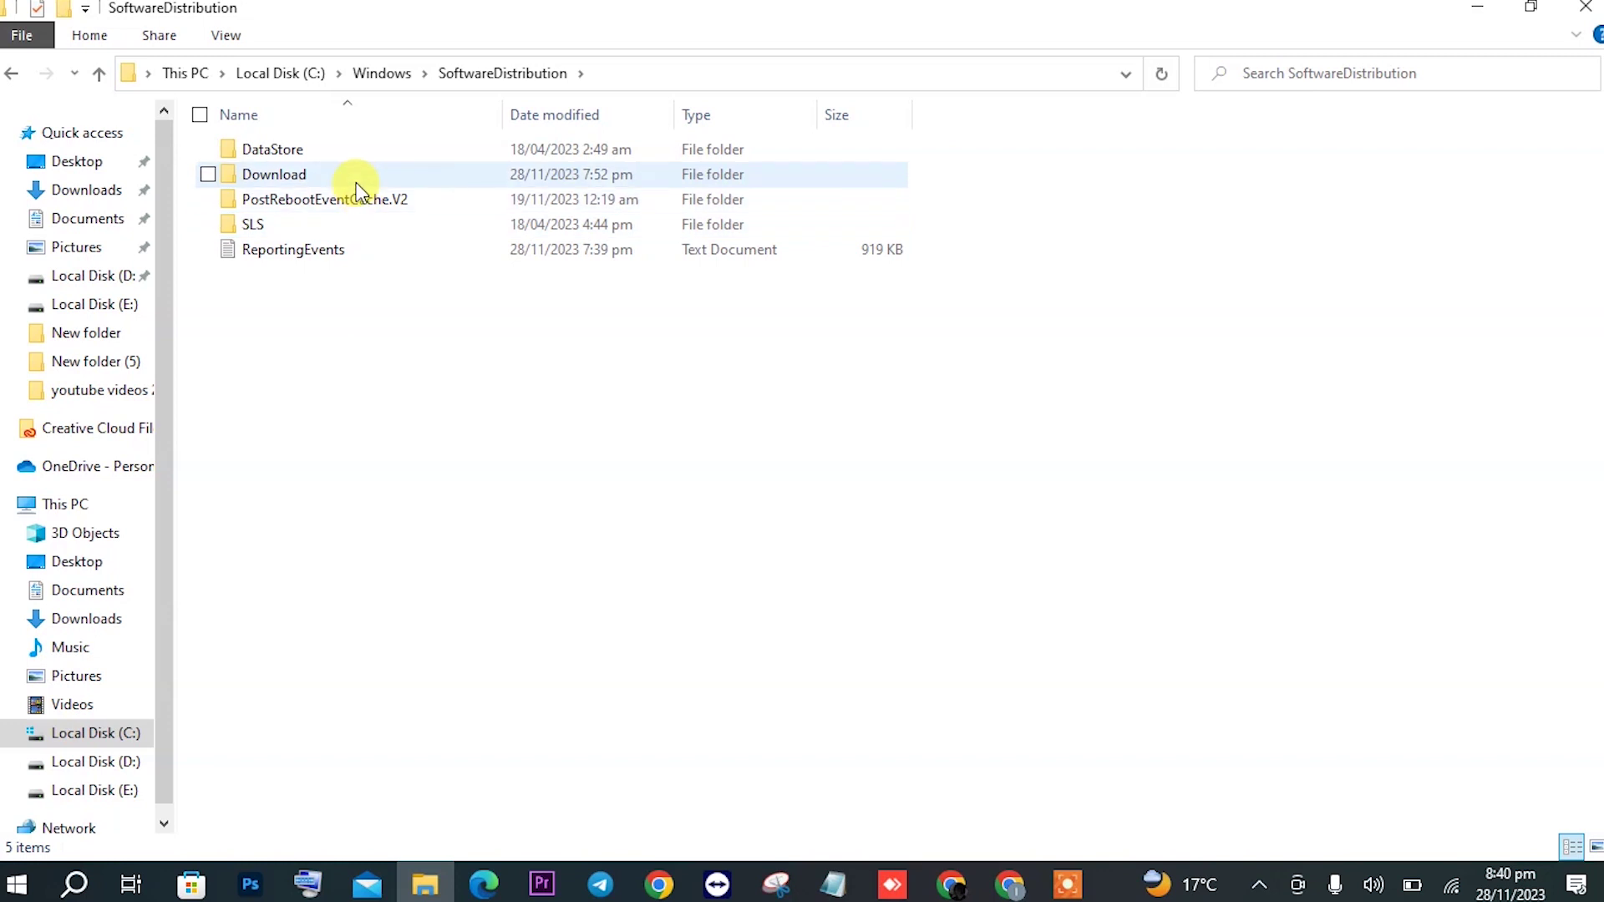
{"action": "double_click", "coordinate": [357, 176]}
Select all eight items in the Download folder and delete them
{"action": "left_click_drag", "start_coordinate": [417, 372], "coordinate": [376, 149]}
{"action": "right_click", "coordinate": [376, 157]}
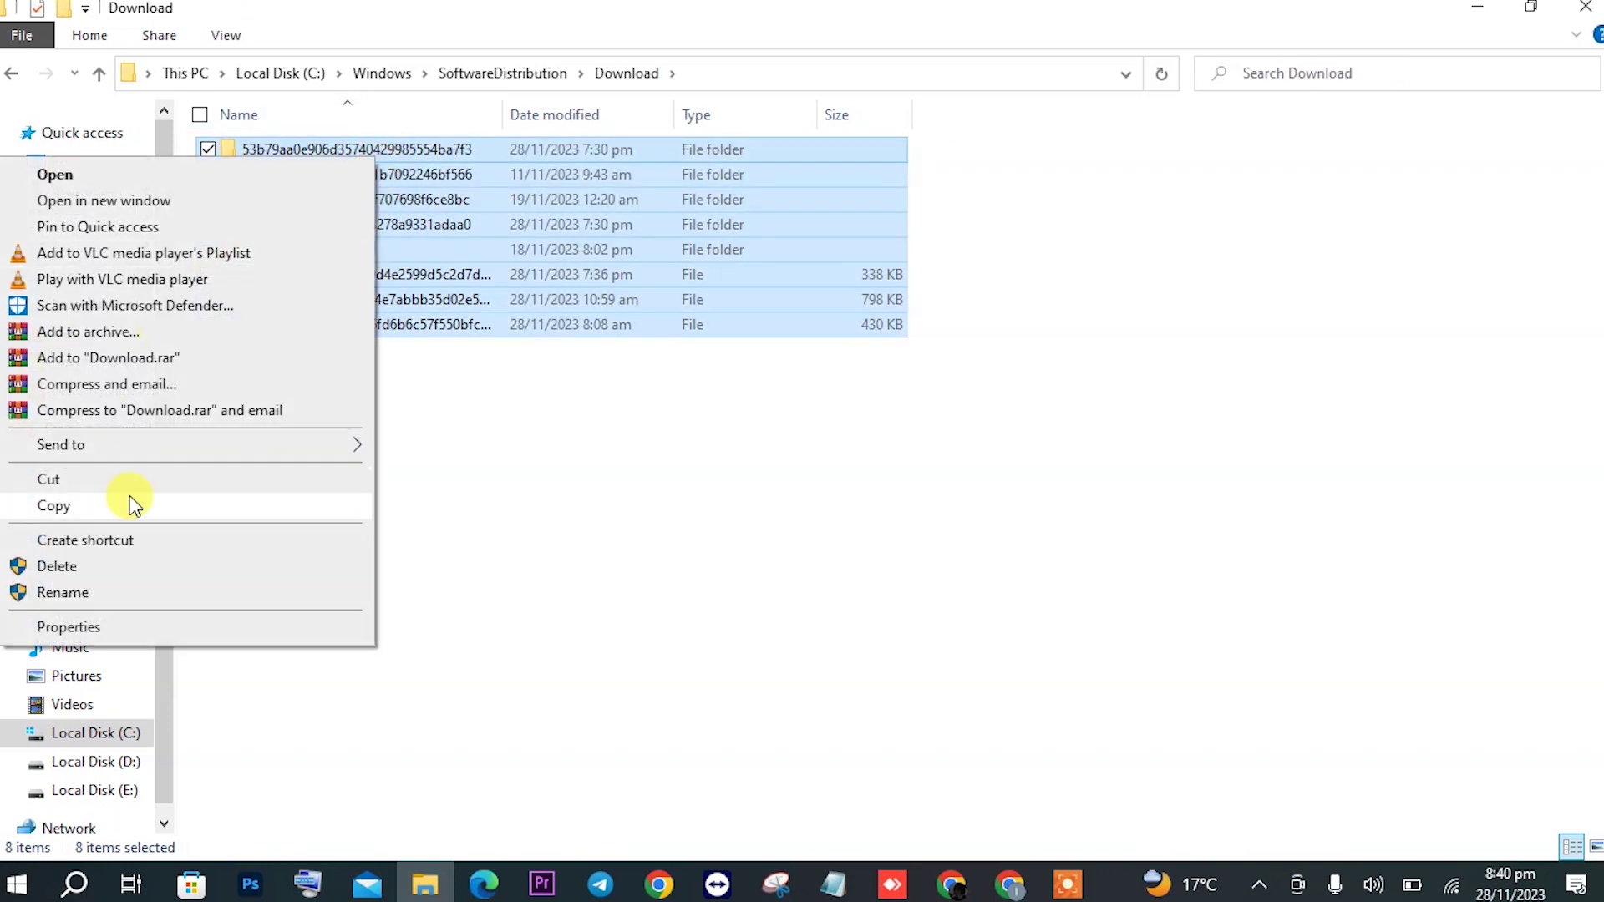
{"action": "left_click", "coordinate": [127, 562]}
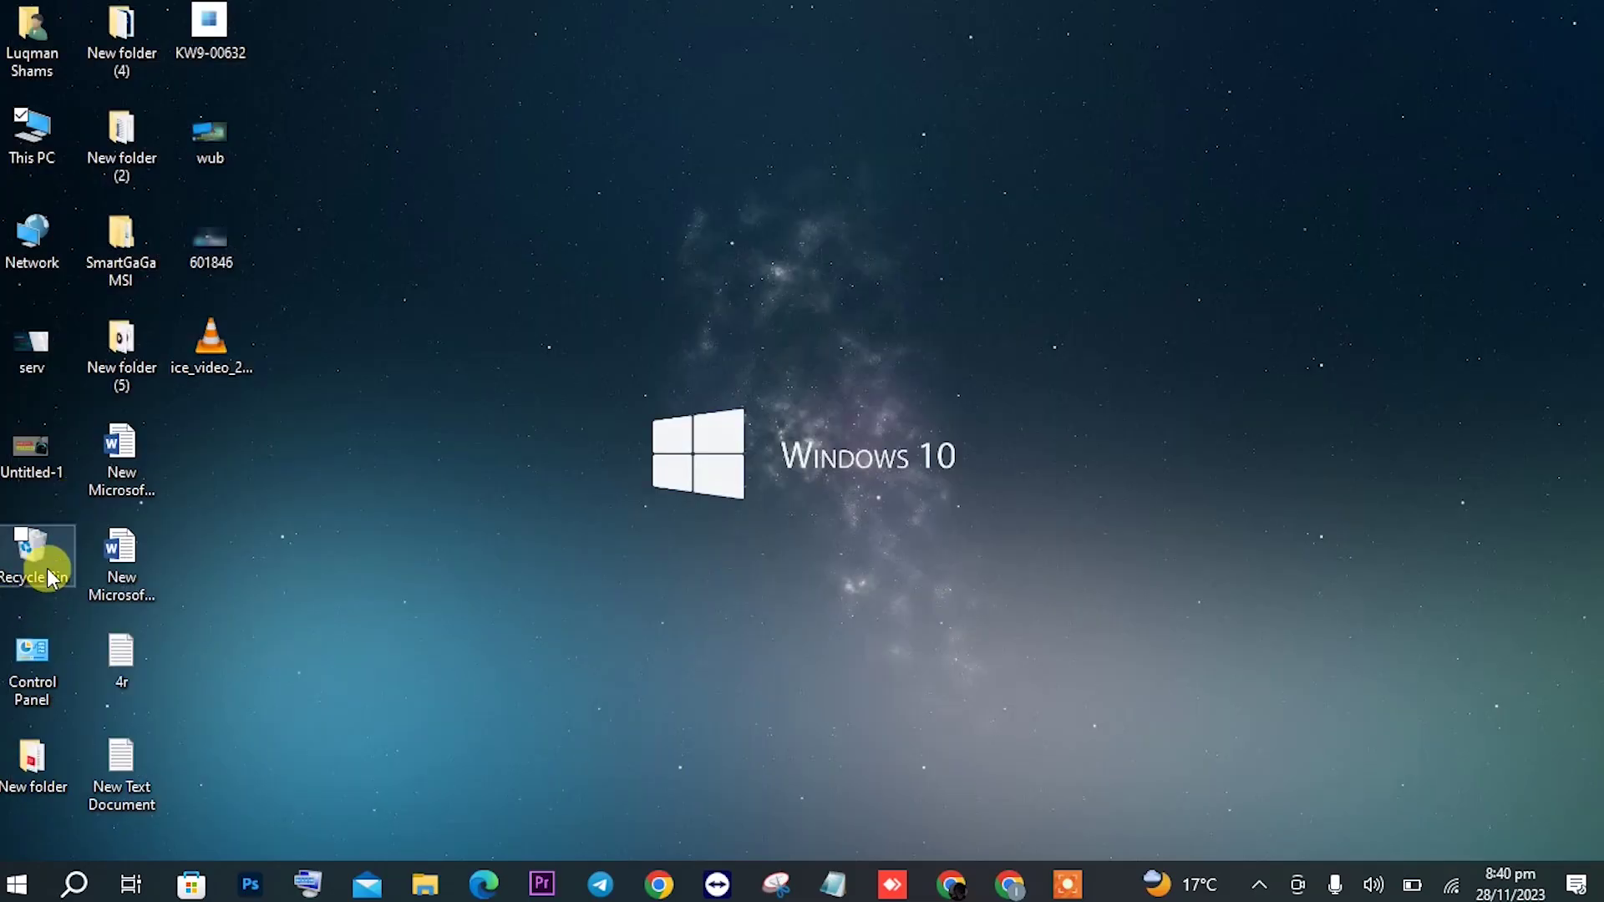
Empty the Recycle Bin from its desktop icon and confirm permanent deletion
{"action": "right_click", "coordinate": [38, 562]}
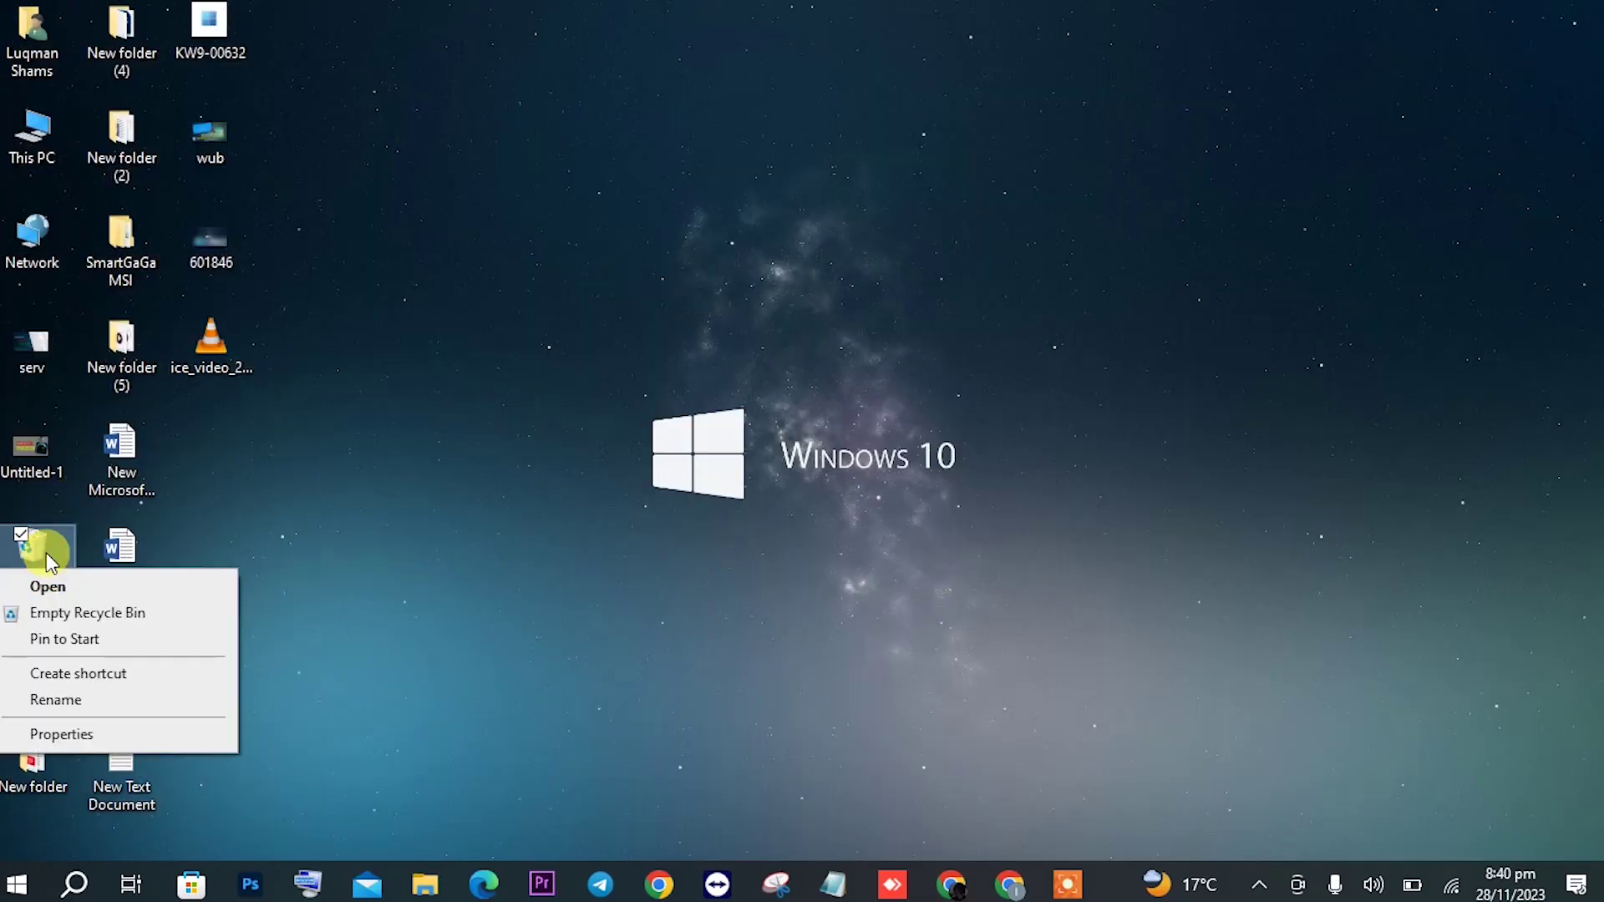
{"action": "left_click", "coordinate": [84, 612]}
{"action": "left_click", "coordinate": [904, 468]}
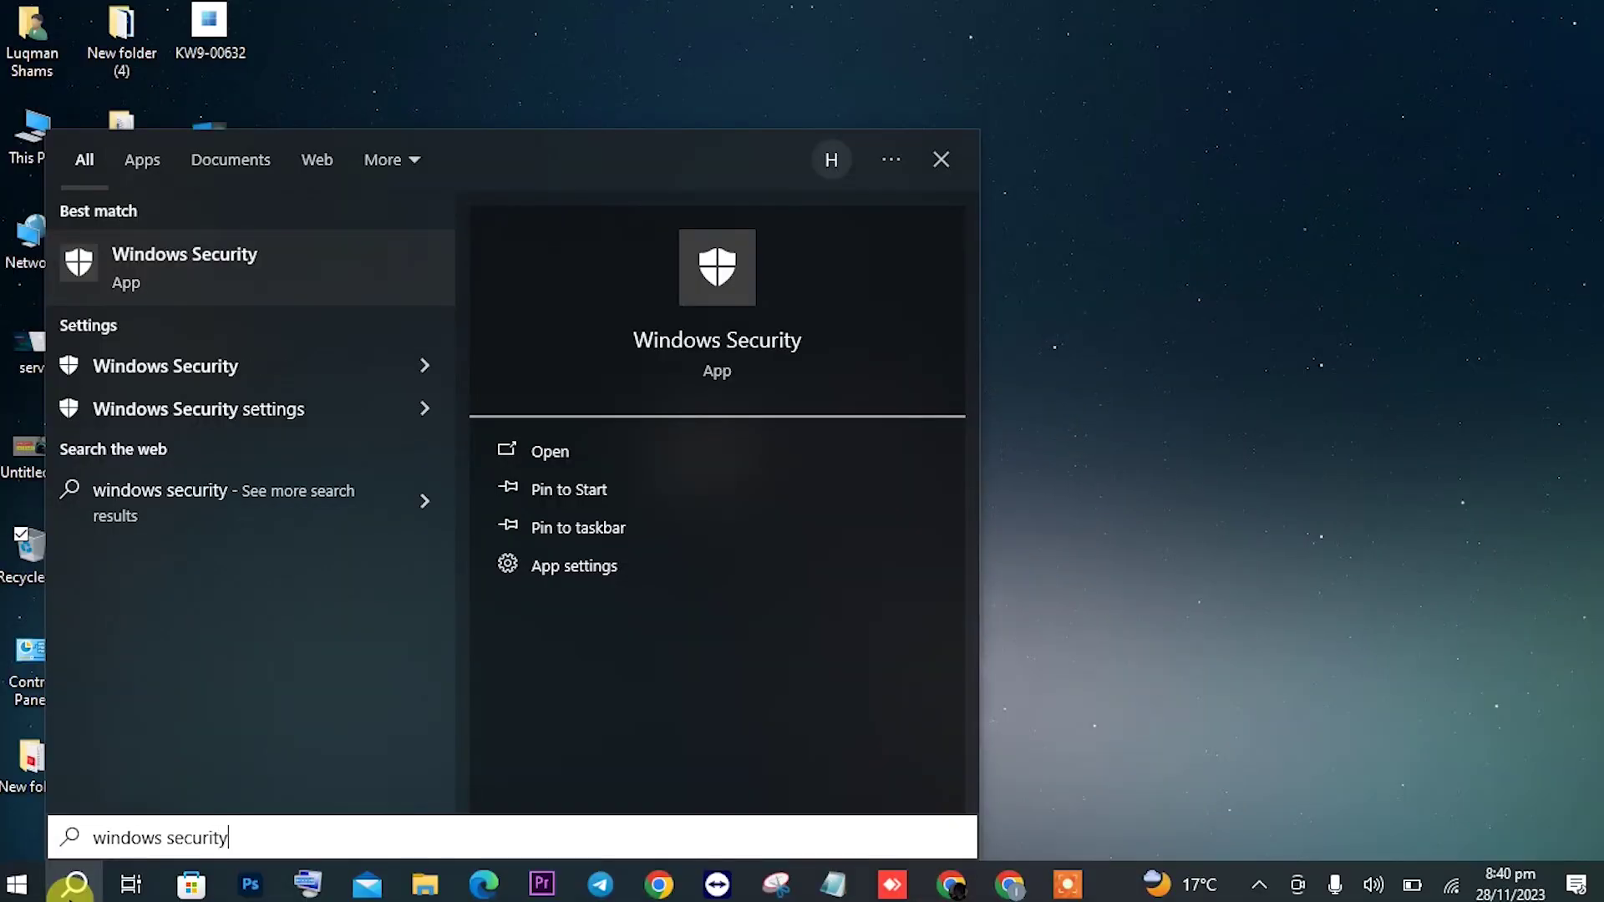
Open Windows Security from the search results and move its window down and right
{"action": "left_click", "coordinate": [287, 253]}
{"action": "left_click_drag", "start_coordinate": [687, 14], "coordinate": [845, 39]}
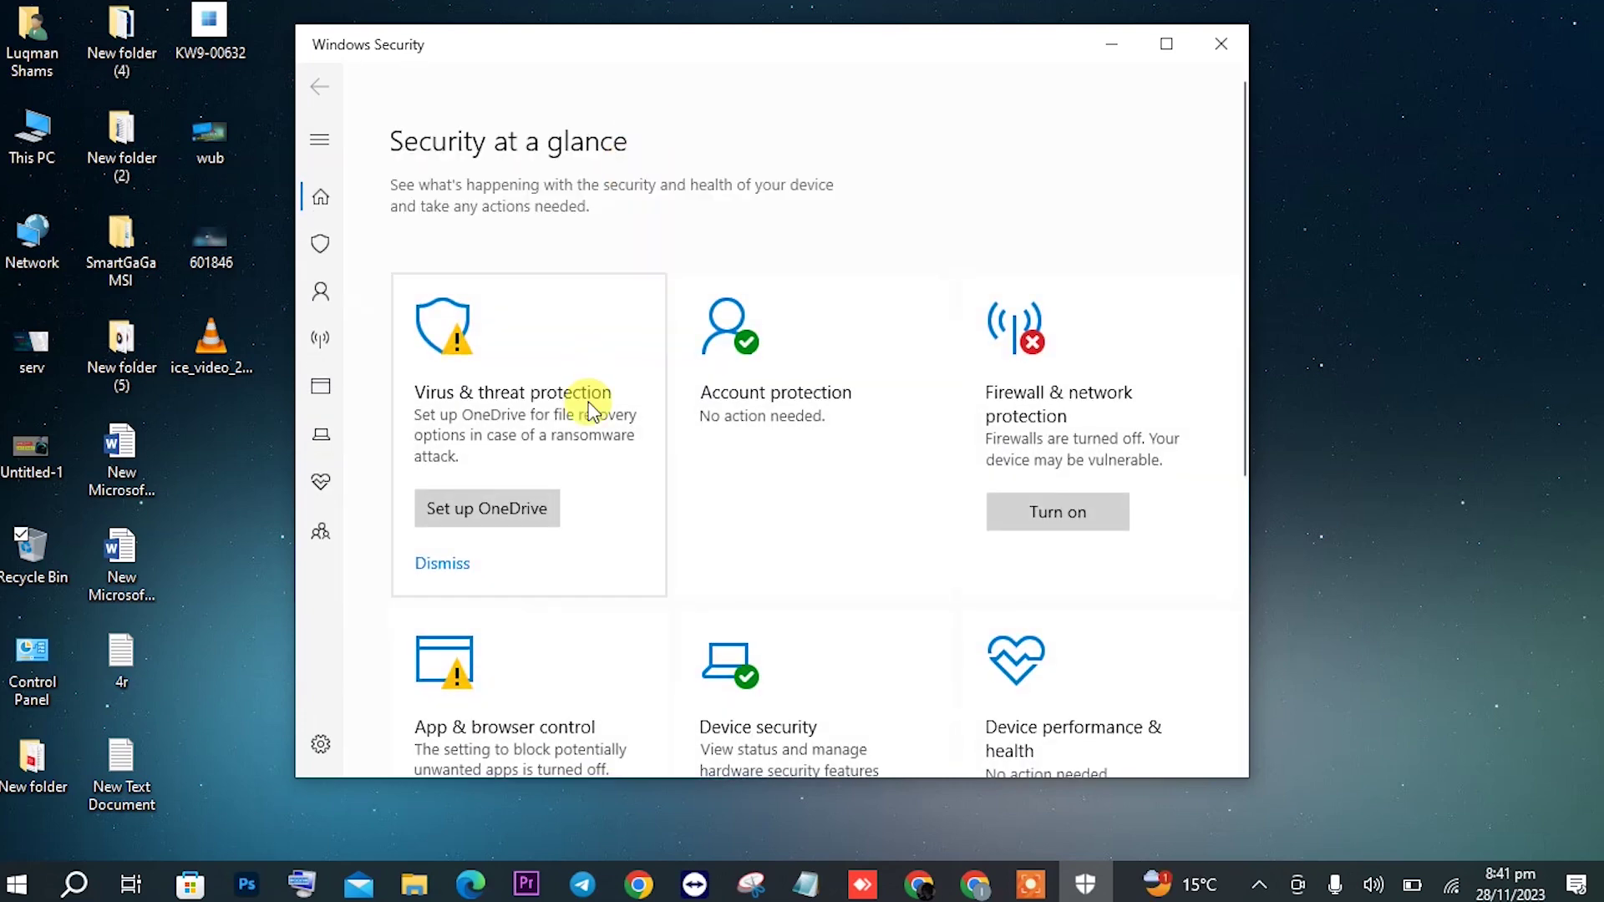
Start a Quick scan from the Virus & threat protection page
{"action": "left_click", "coordinate": [570, 411]}
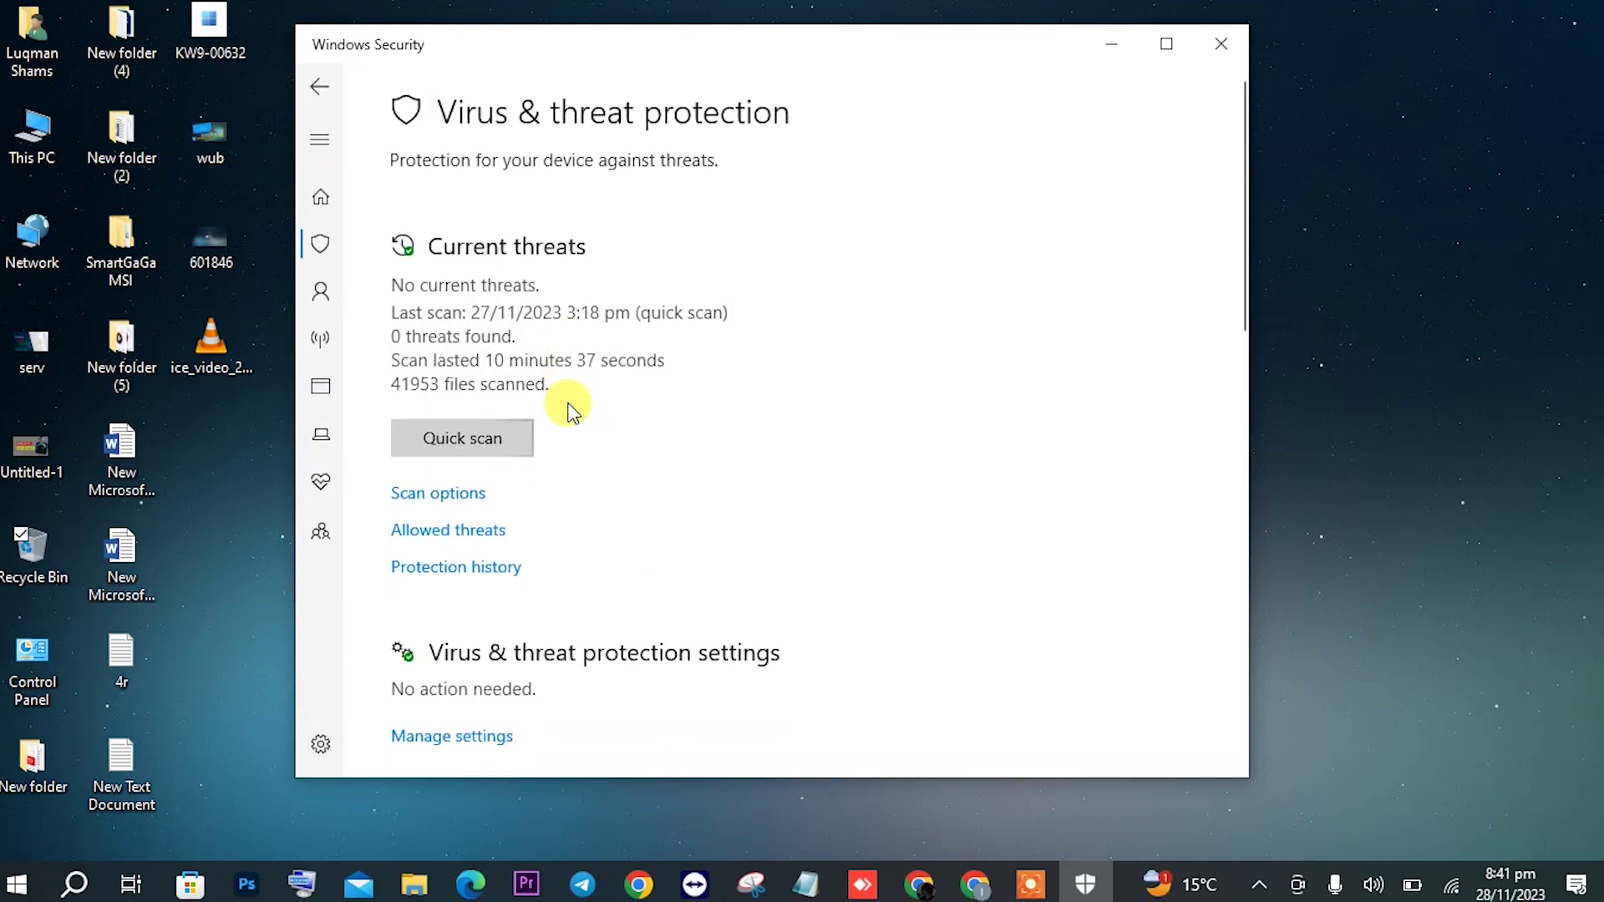
{"action": "left_click", "coordinate": [471, 444]}
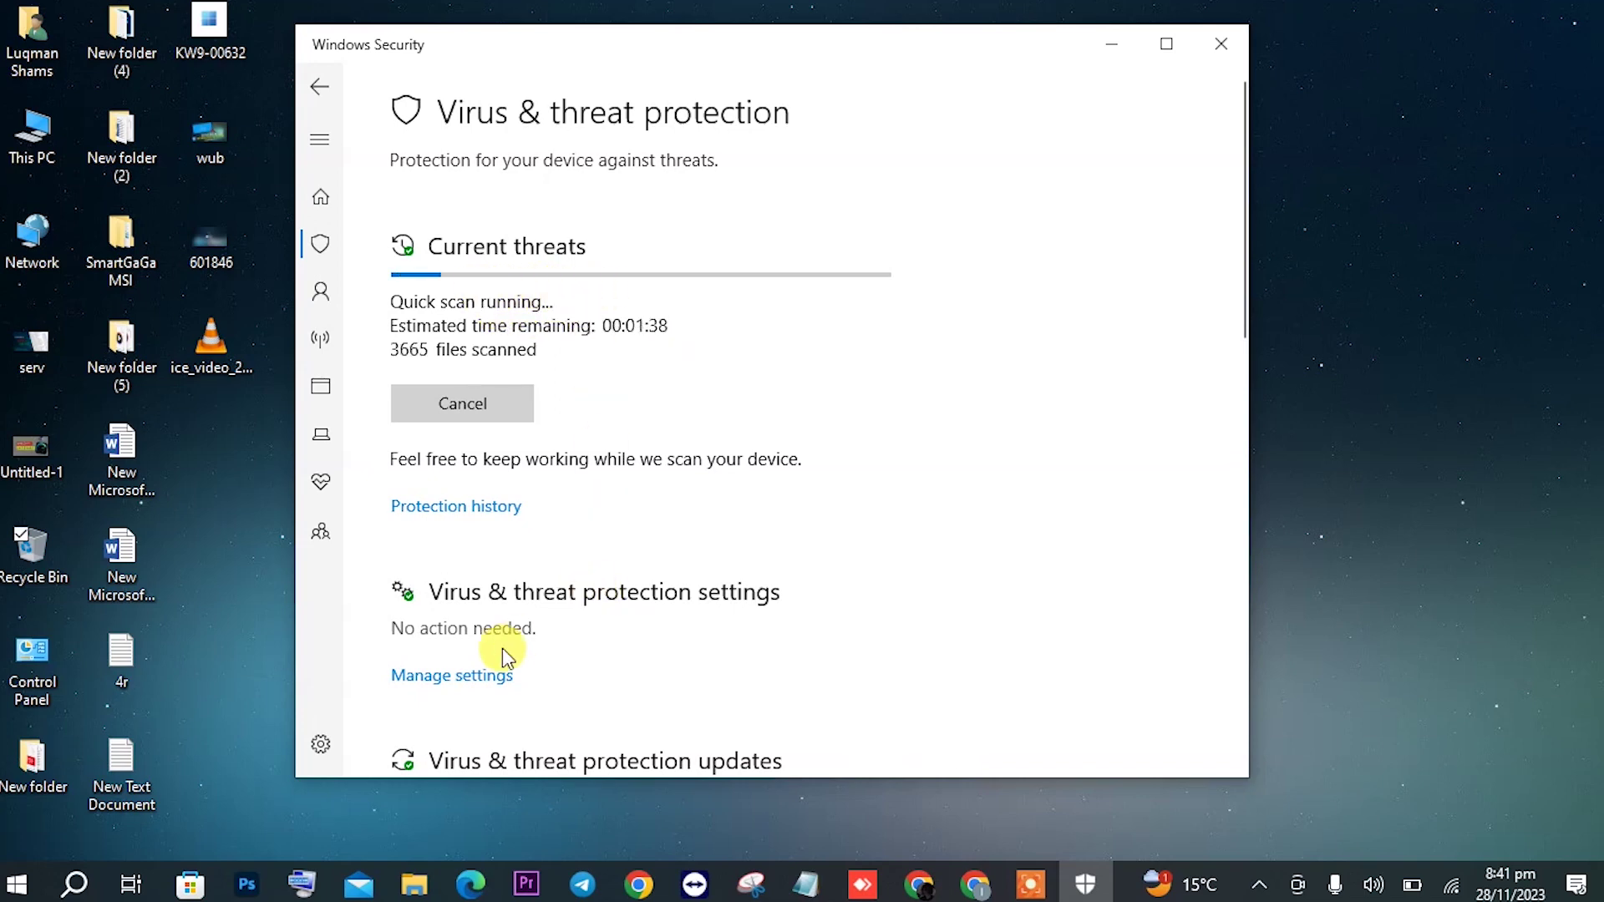
Turn Real-time protection on under Manage settings, then close Windows Security
{"action": "left_click", "coordinate": [463, 679]}
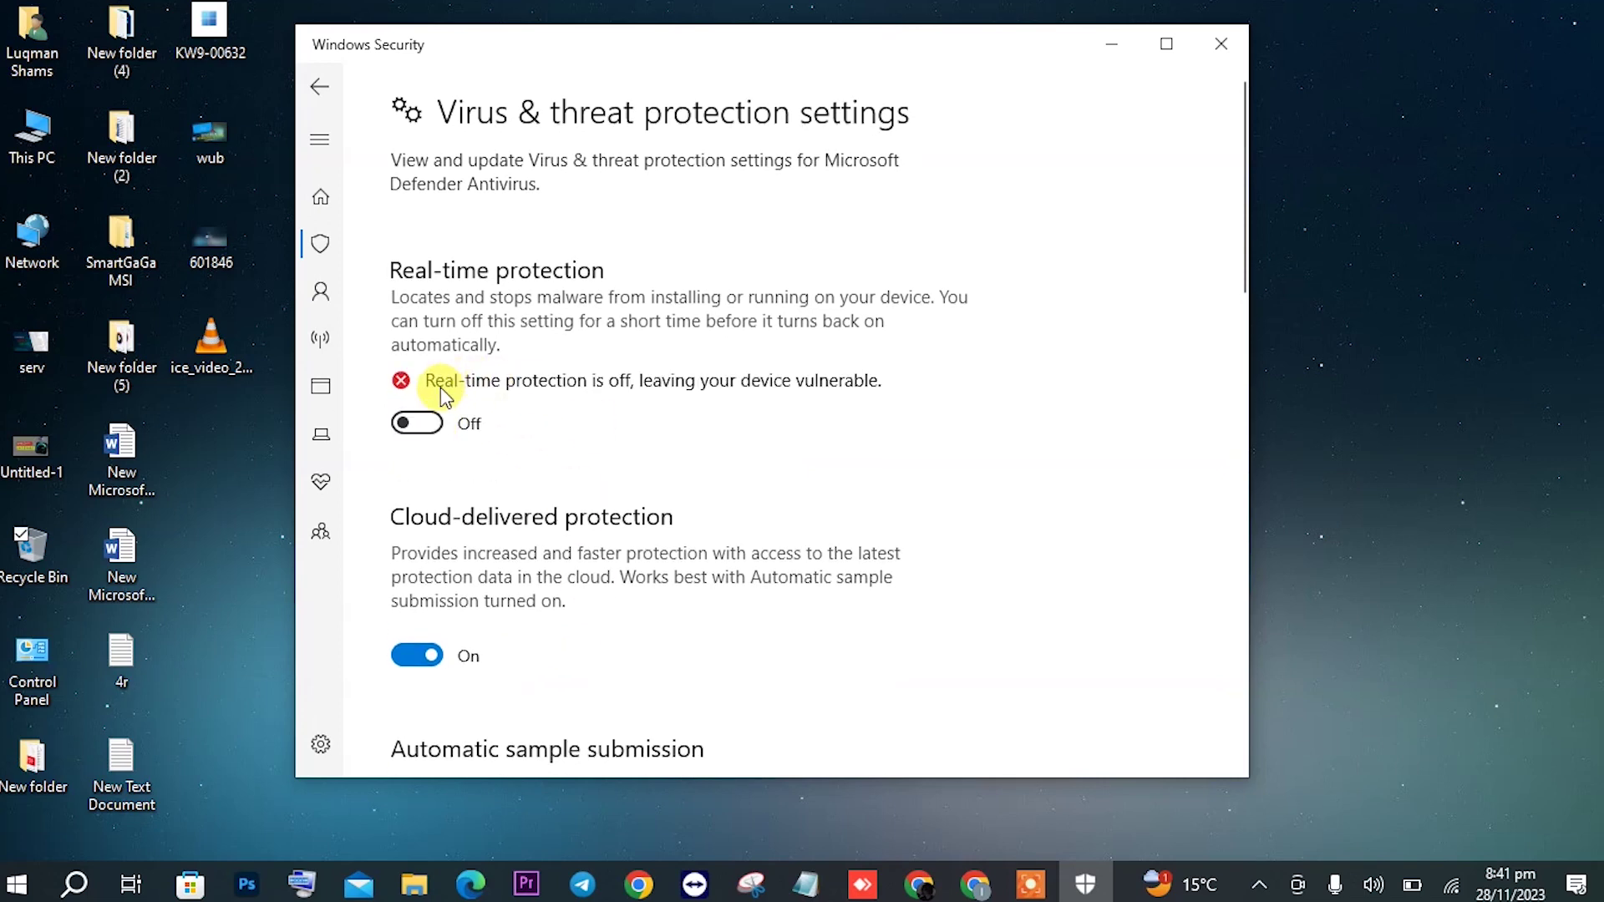
{"action": "left_click", "coordinate": [430, 403]}
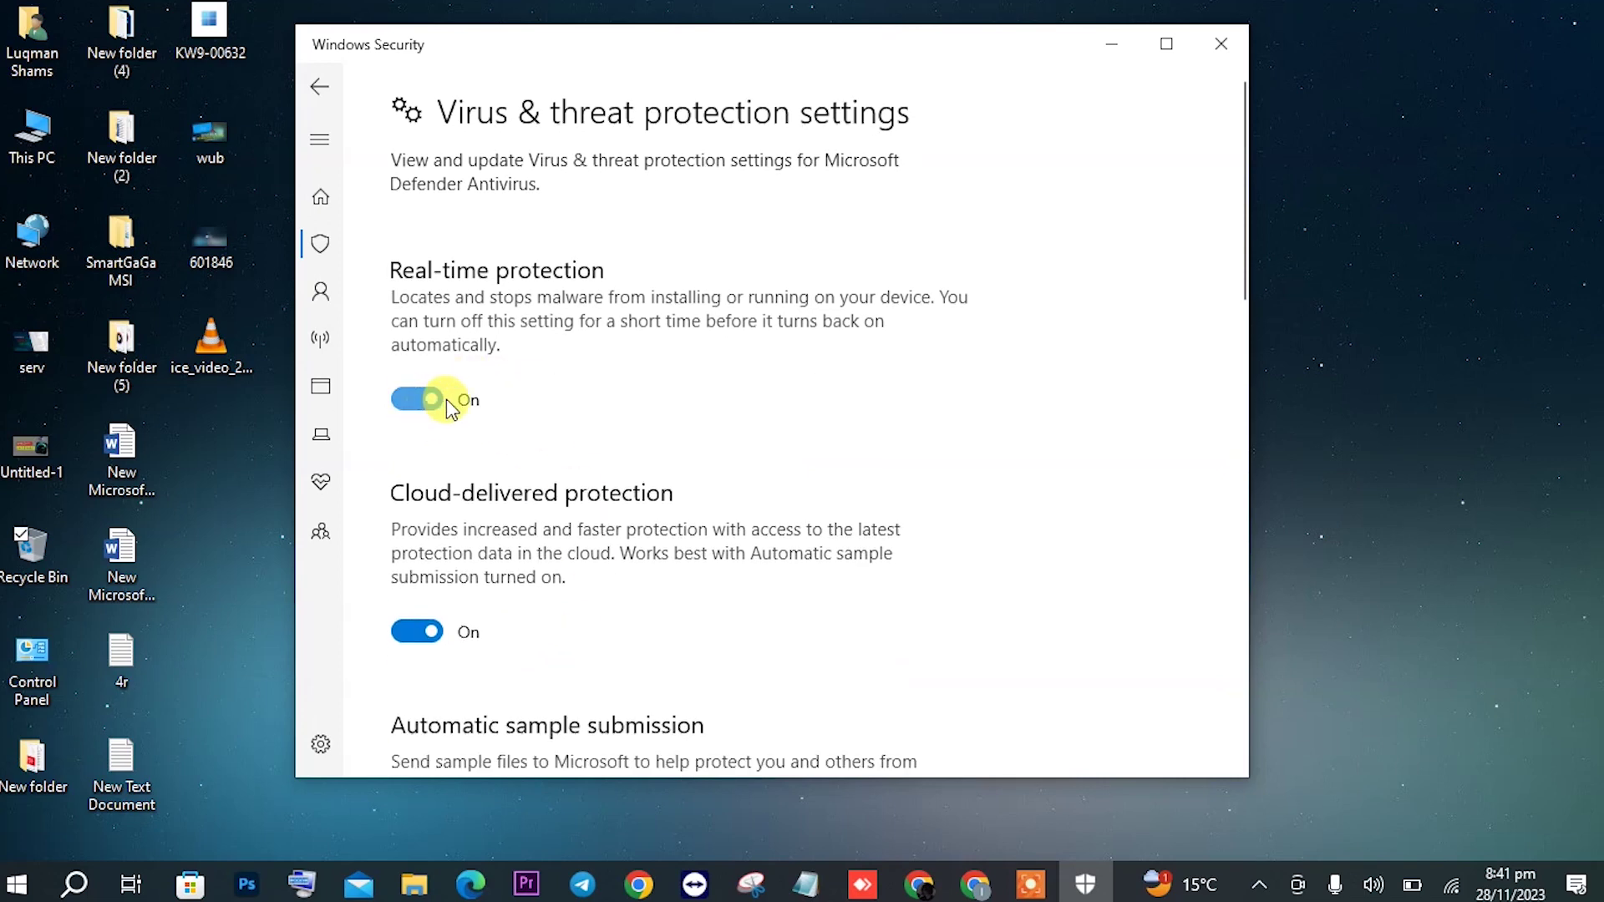
{"action": "left_click", "coordinate": [1213, 61]}
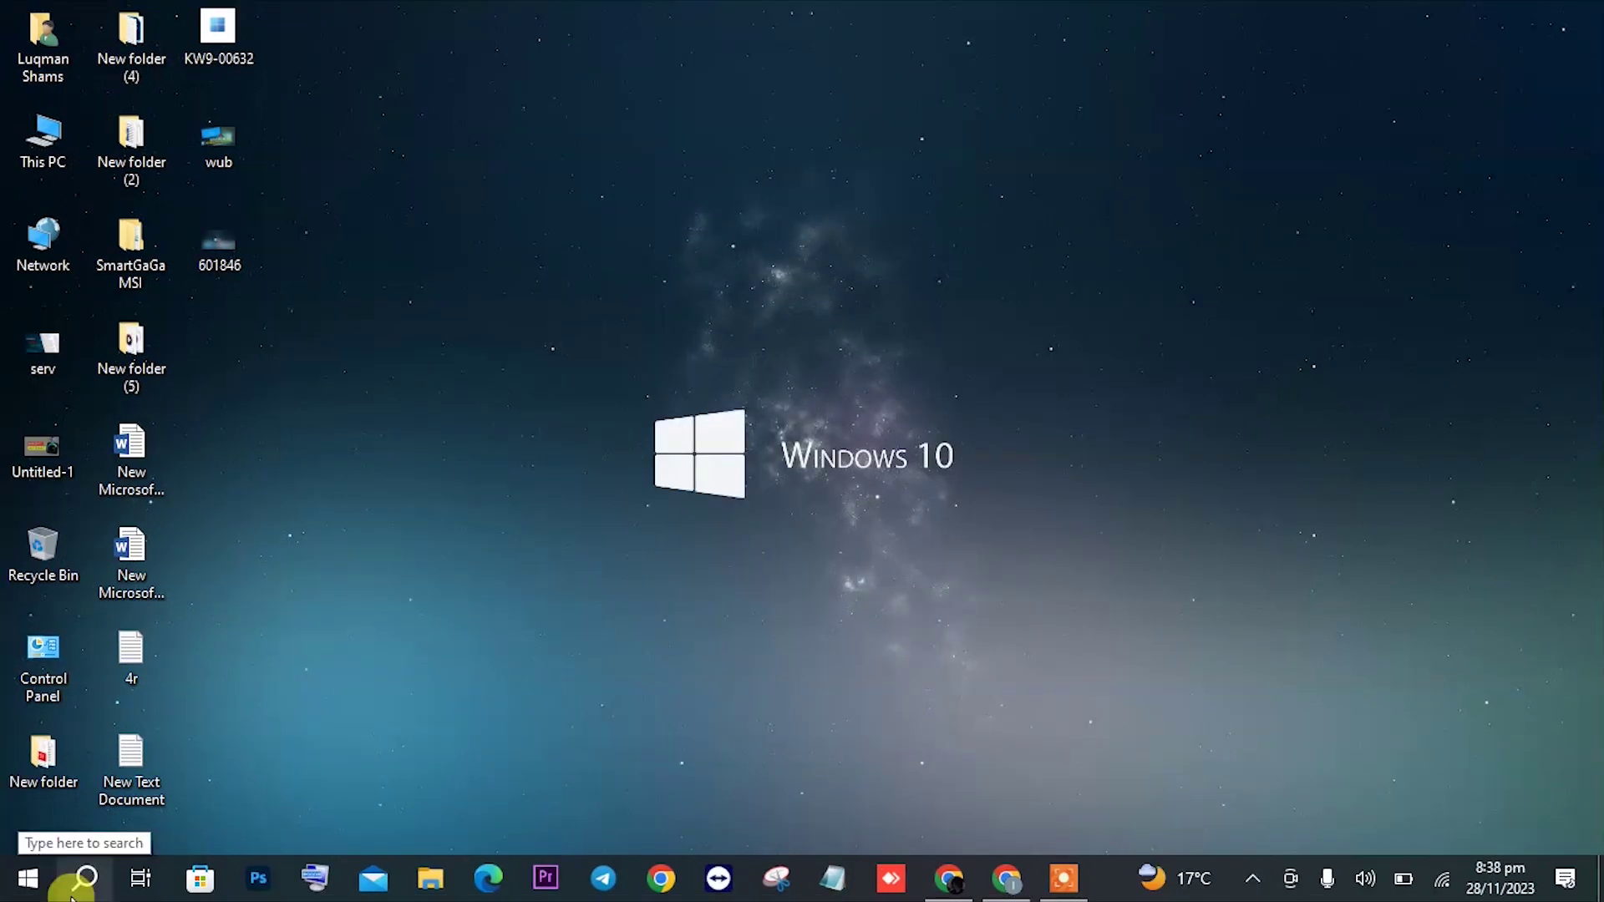